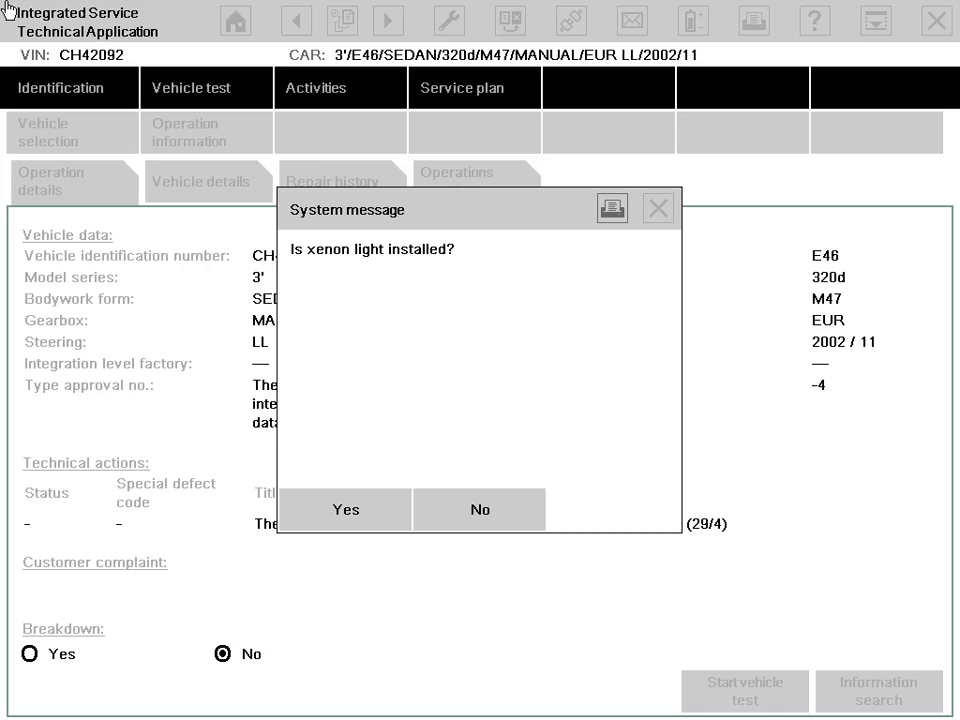
- Answer the installation questions about xenon light, stereo system without amplifier and built-in SIEMENS phone to obtain the test plan
key("Return")
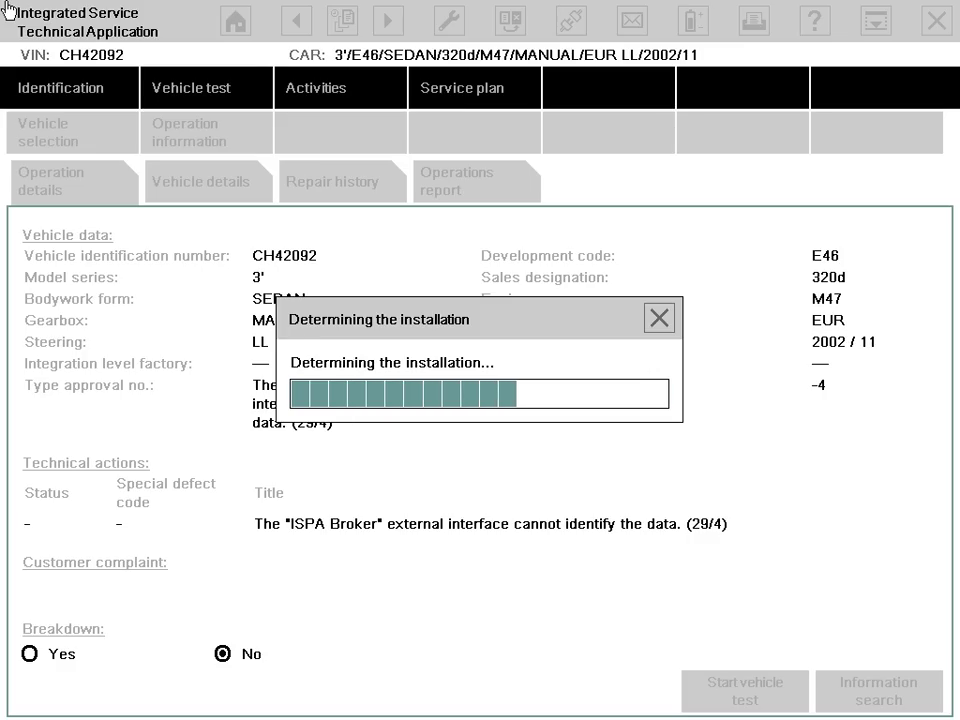
key("Return")
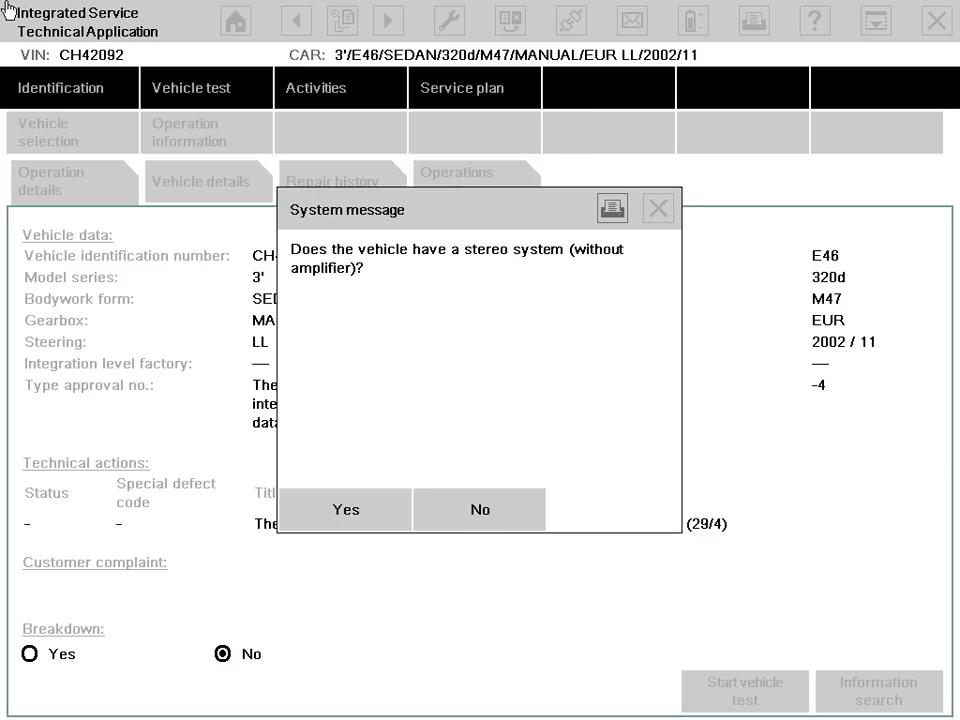
key("Return")
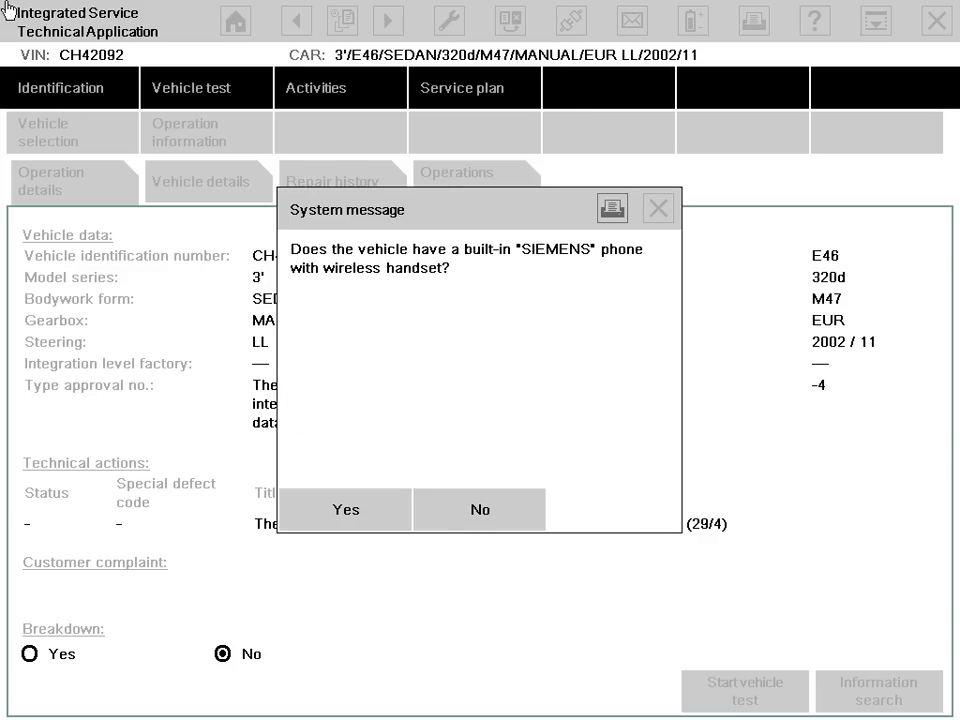
key("Return")
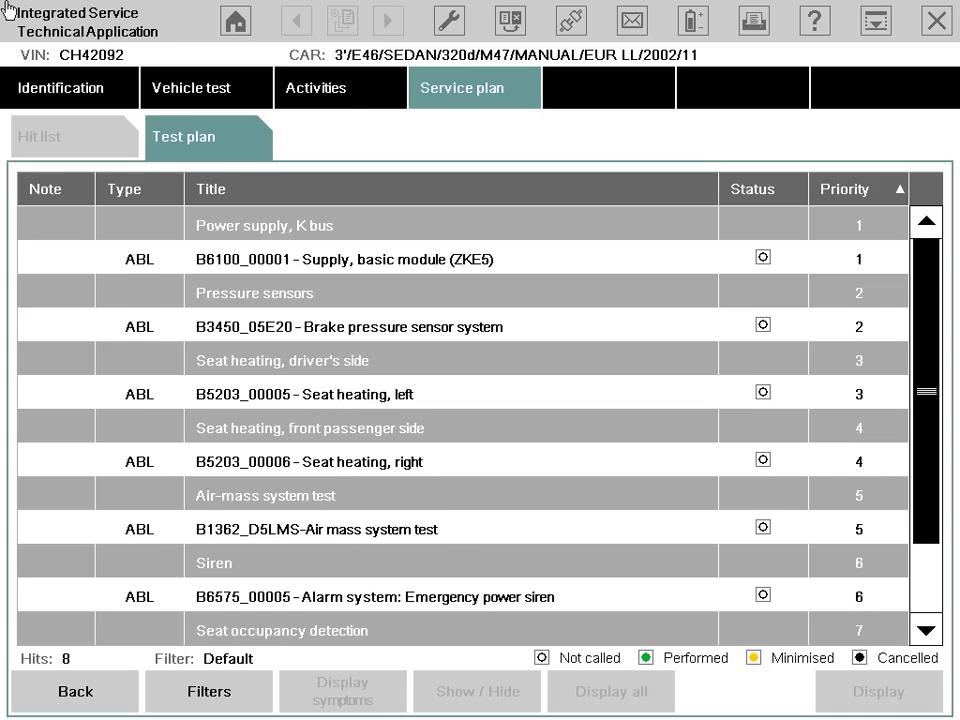
- Open the B1362_D5LMS air mass system test from the test plan
scroll(463, 425, "down", 3)
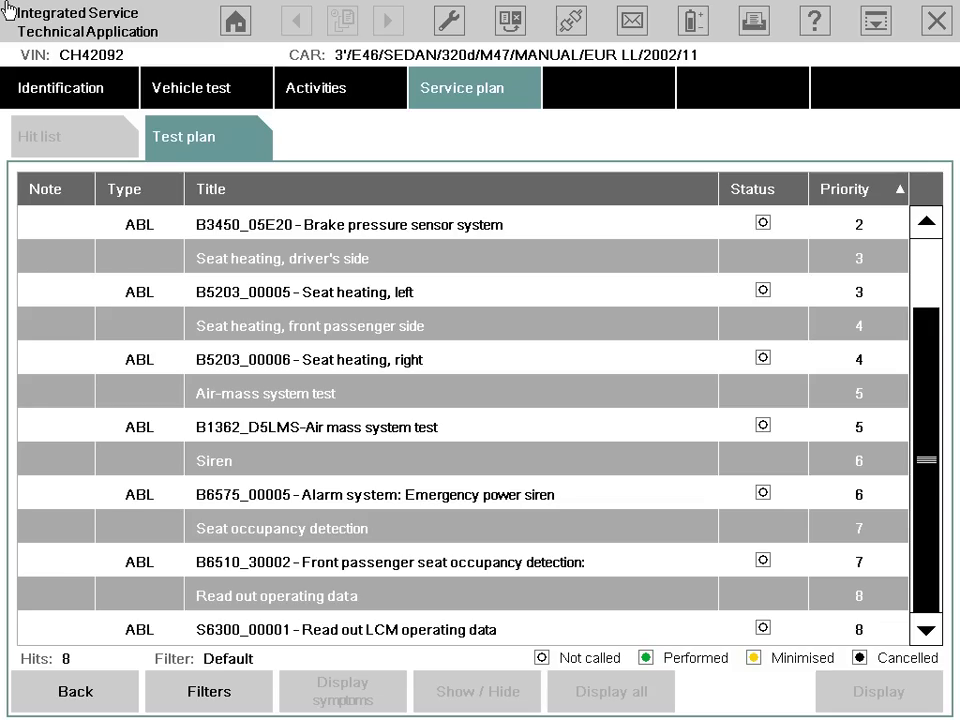
left_click(318, 427)
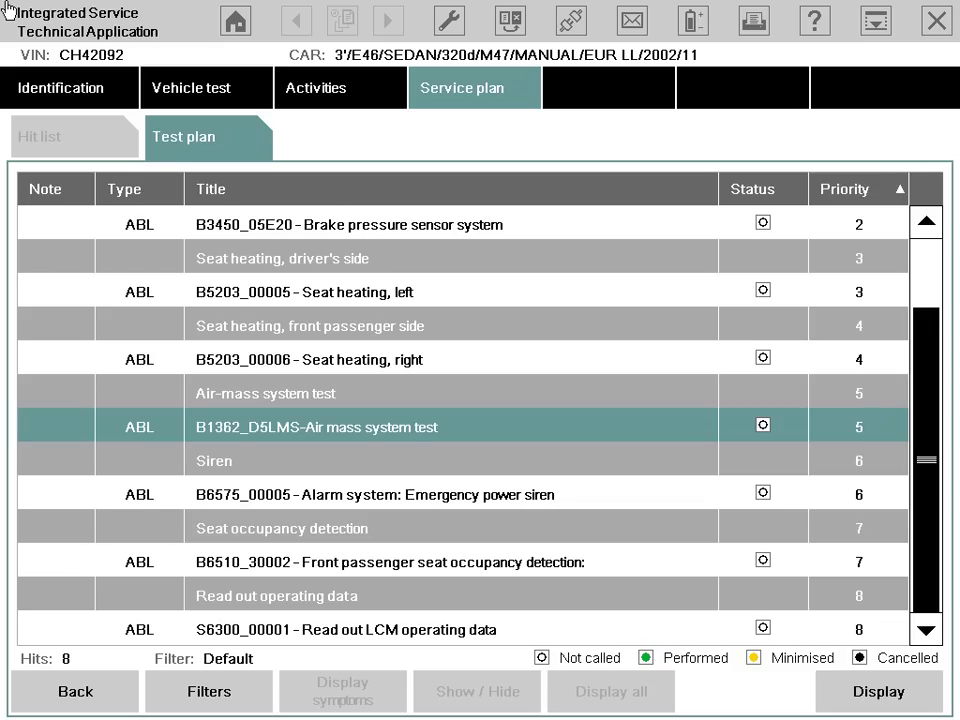
left_click(879, 692)
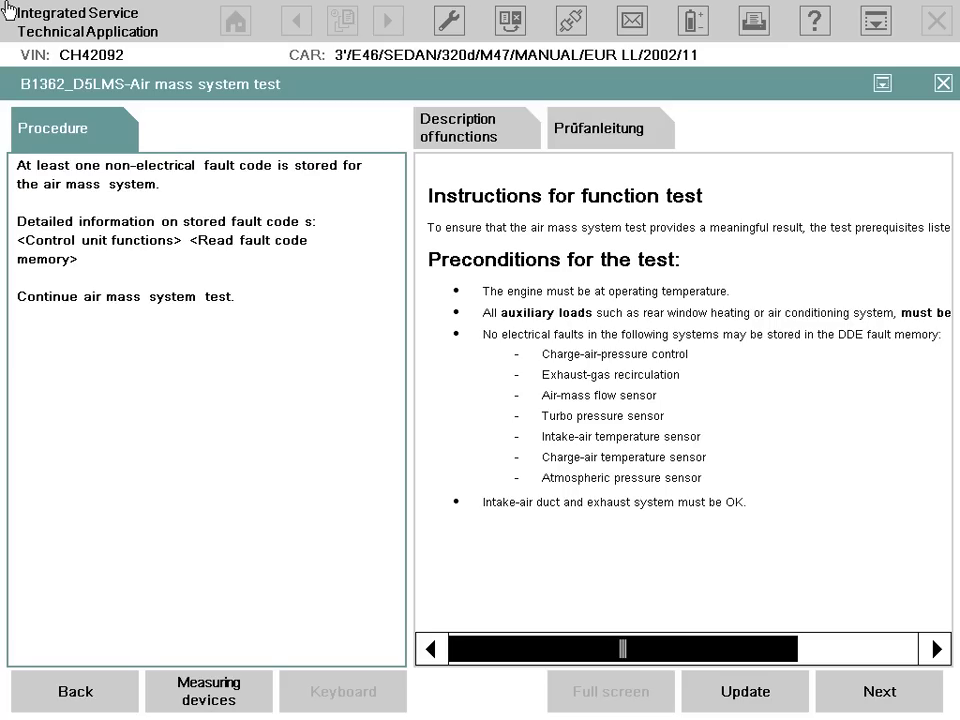
- Work through the air mass test's introductory notes and carry out the boost pressure sensor check with the engine stationary
key("Return")
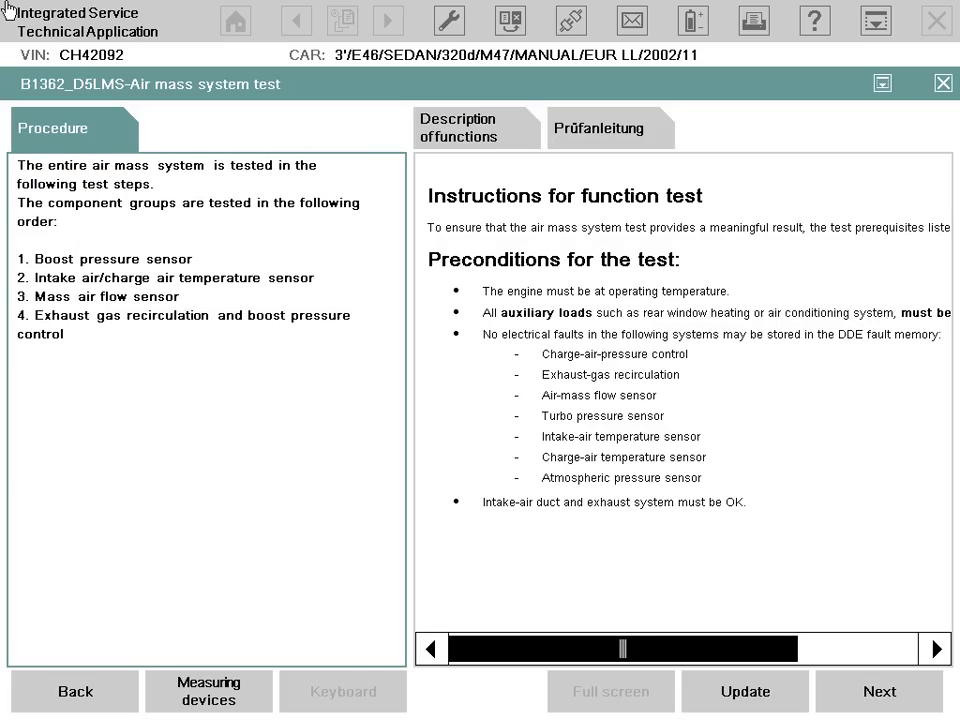
key("Return")
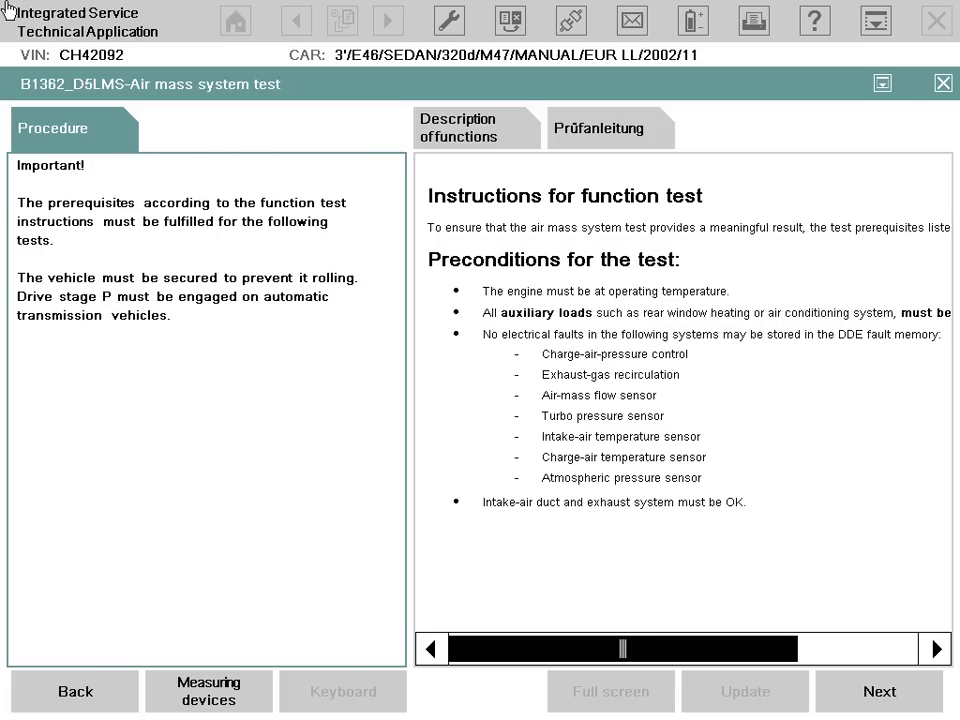
key("Return")
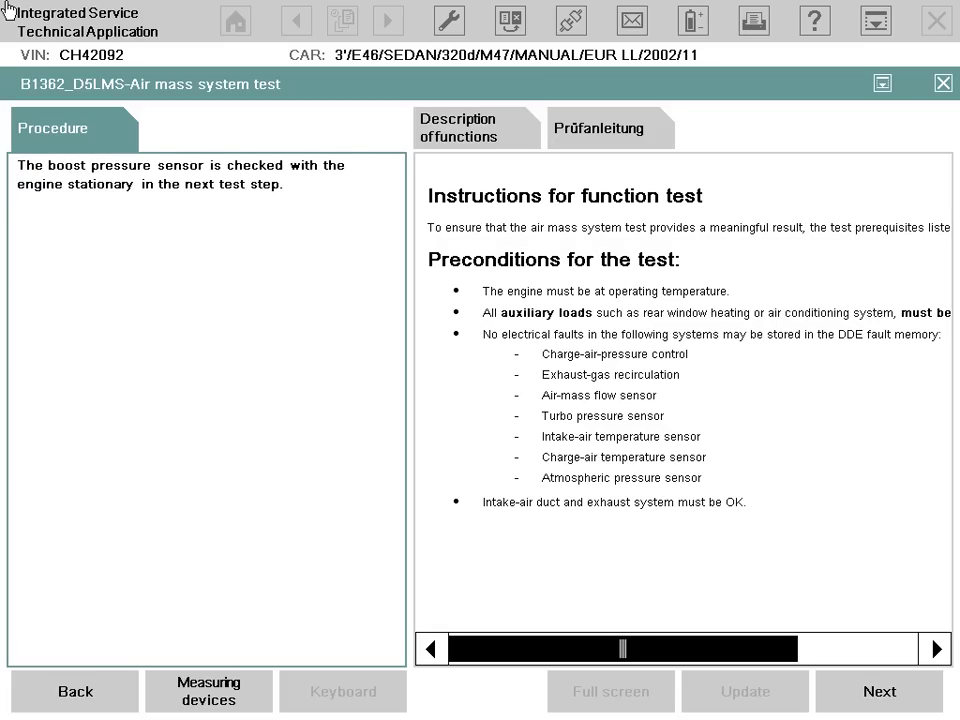
key("Return")
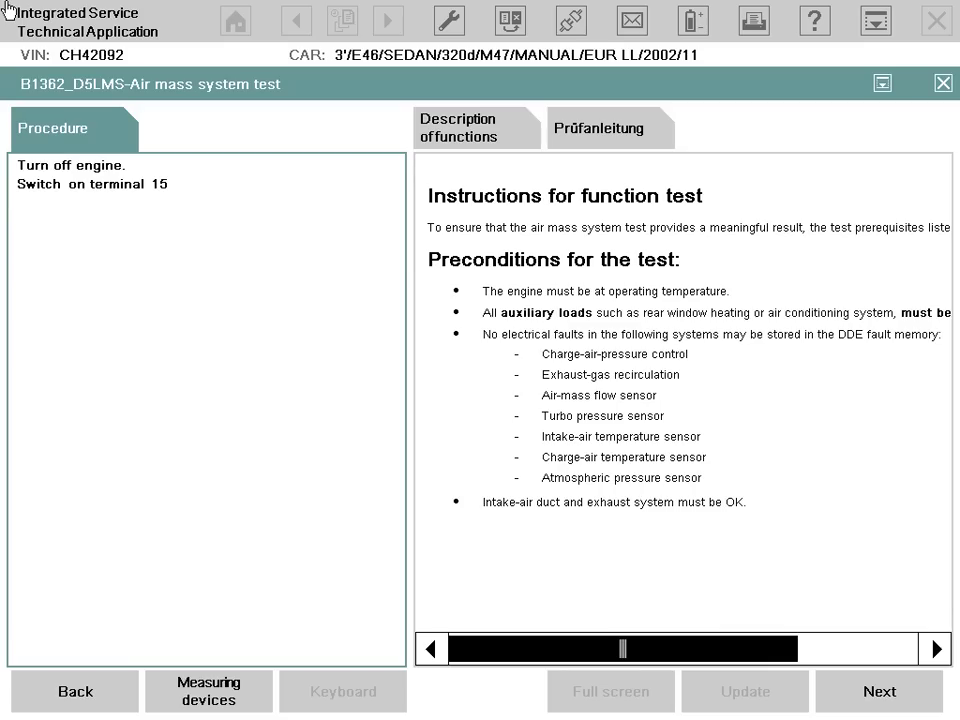
key("Return")
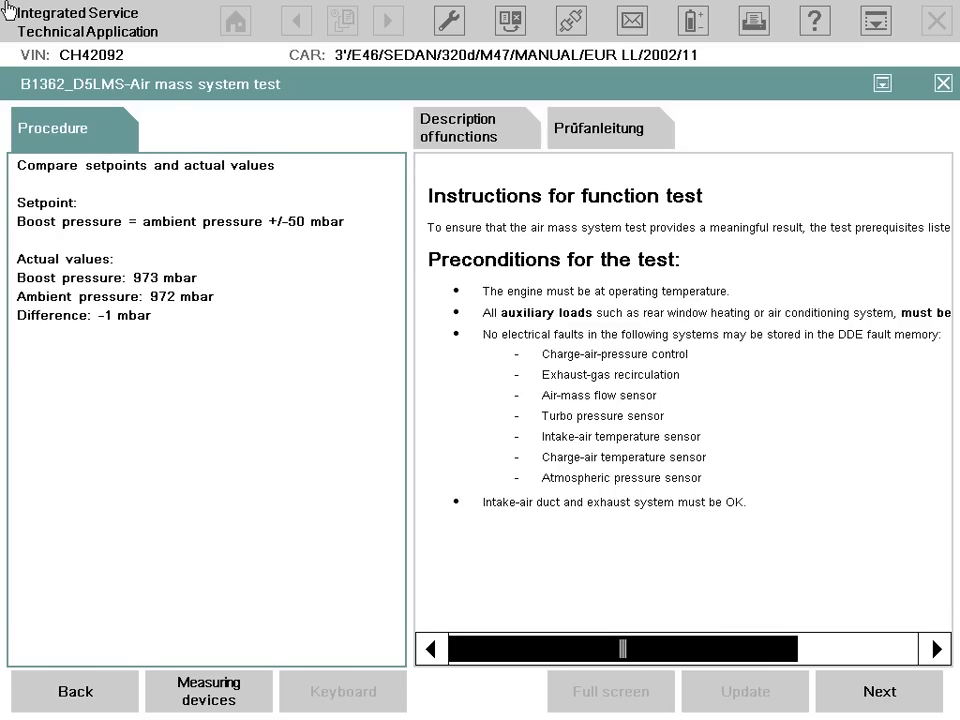
key("Return")
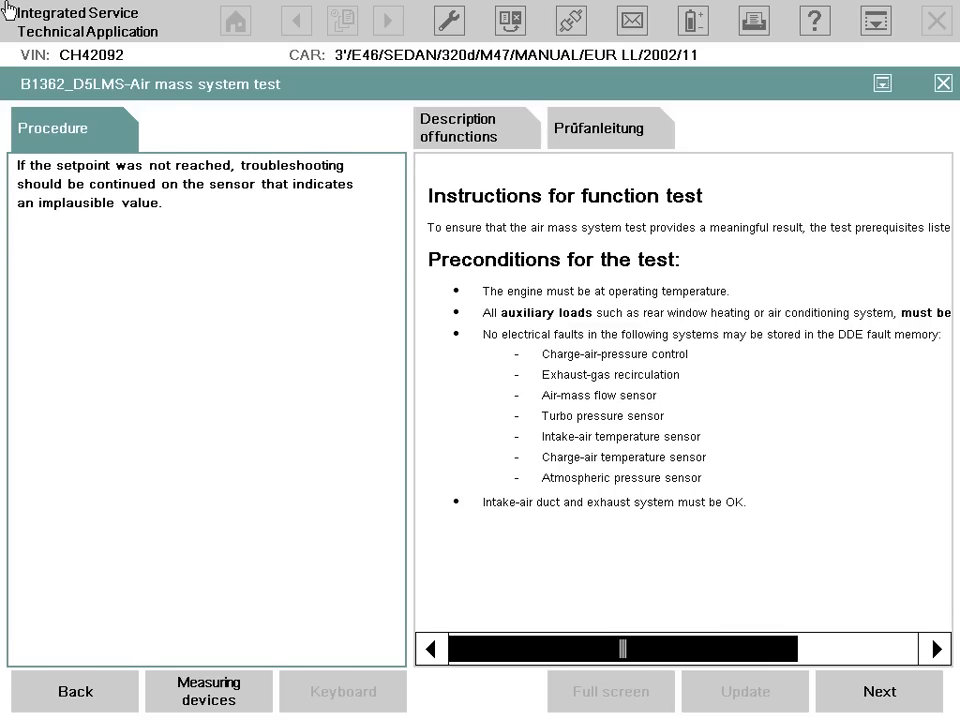
key("Return")
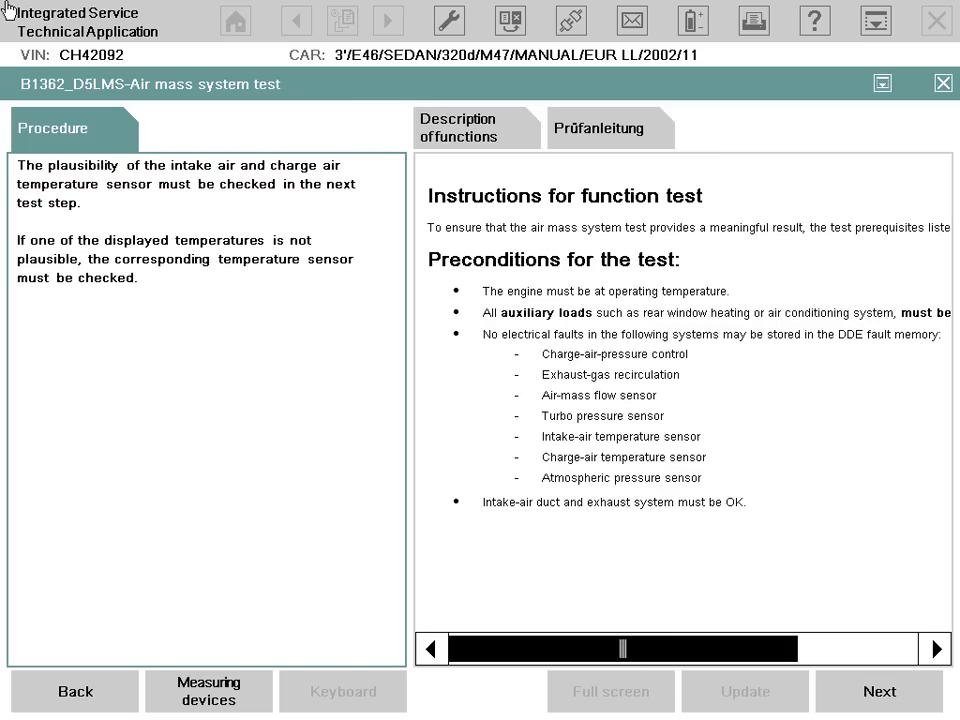
- Check the intake and charge air temperatures at idle, answer No to implausible values and finish the air mass test
key("Return")
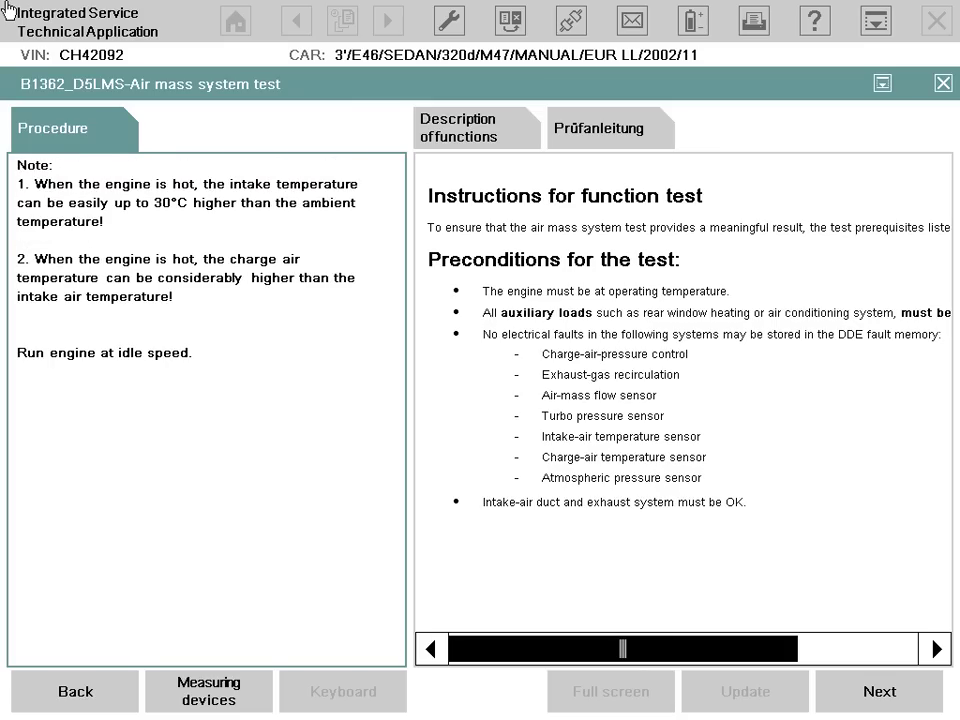
key("Return")
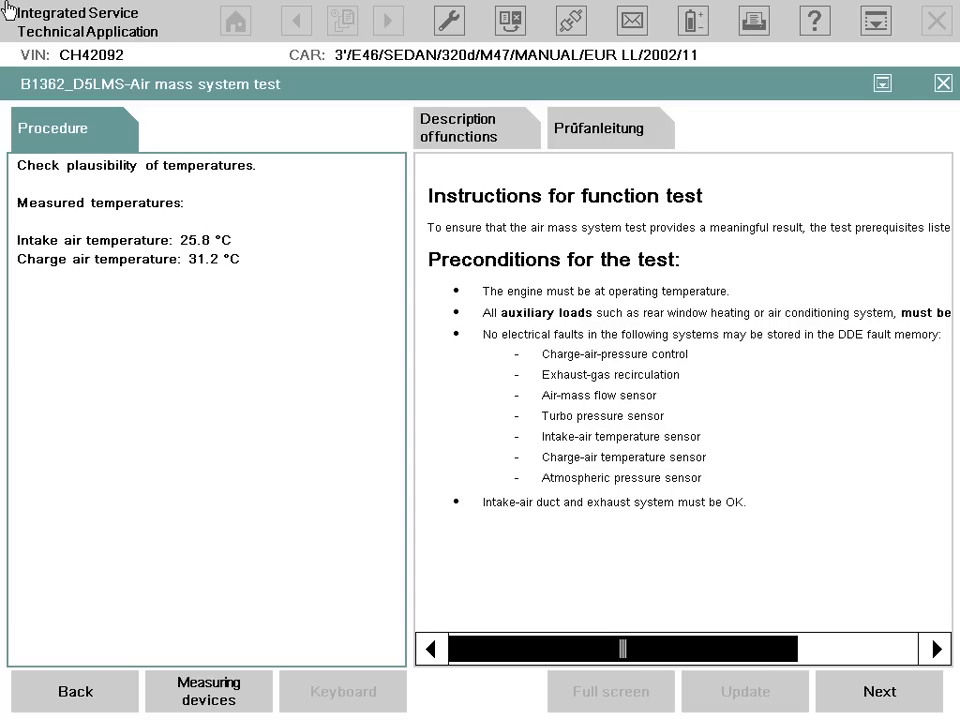
key("Return")
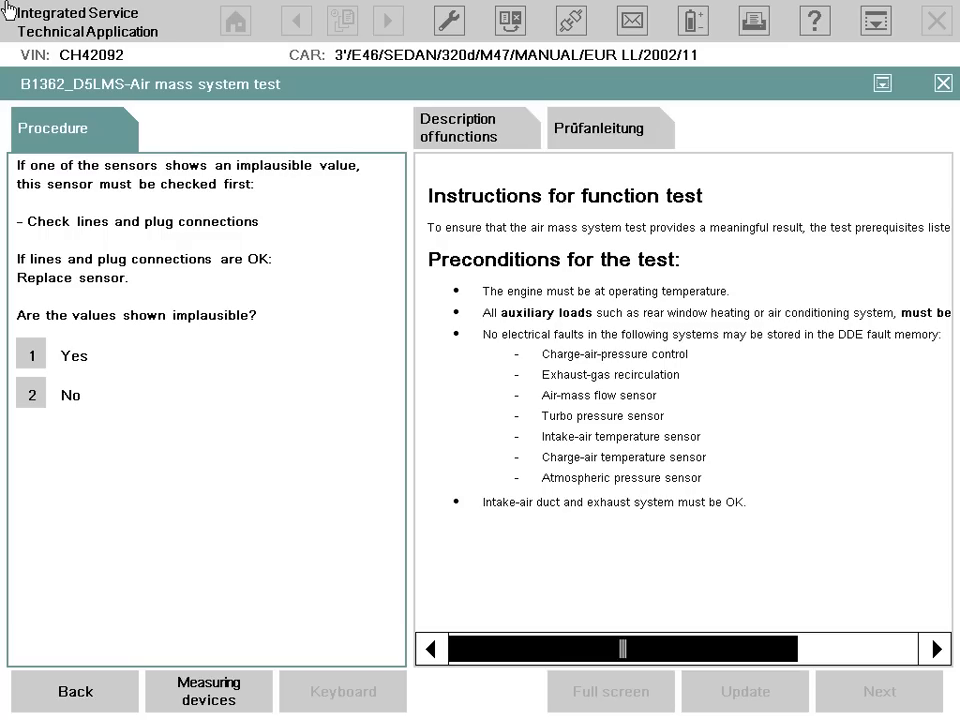
key("2")
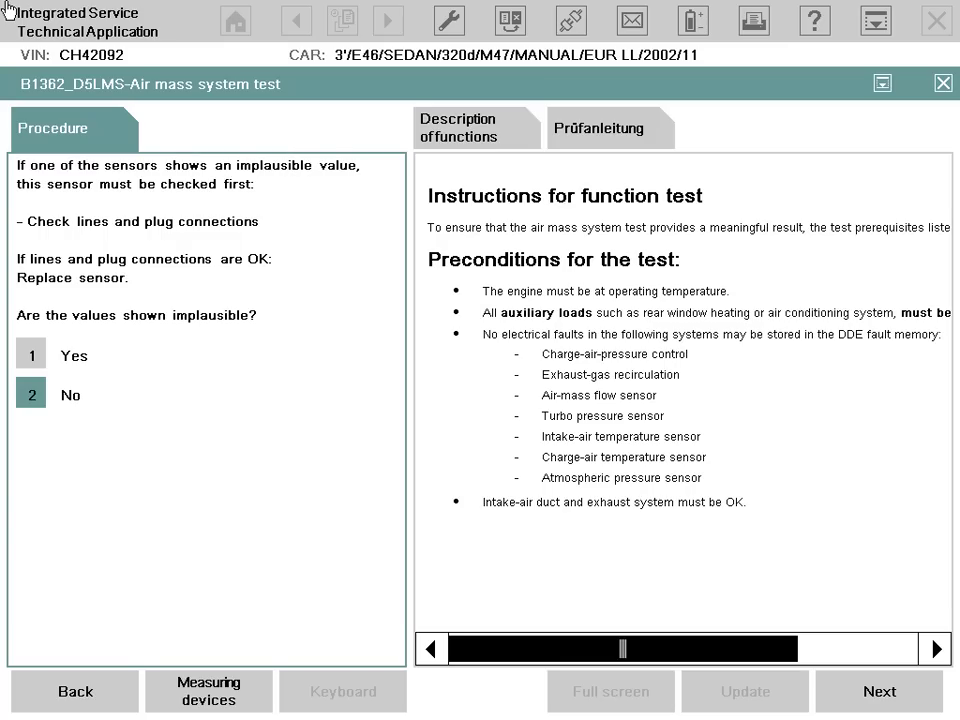
key("Return")
key("Return")
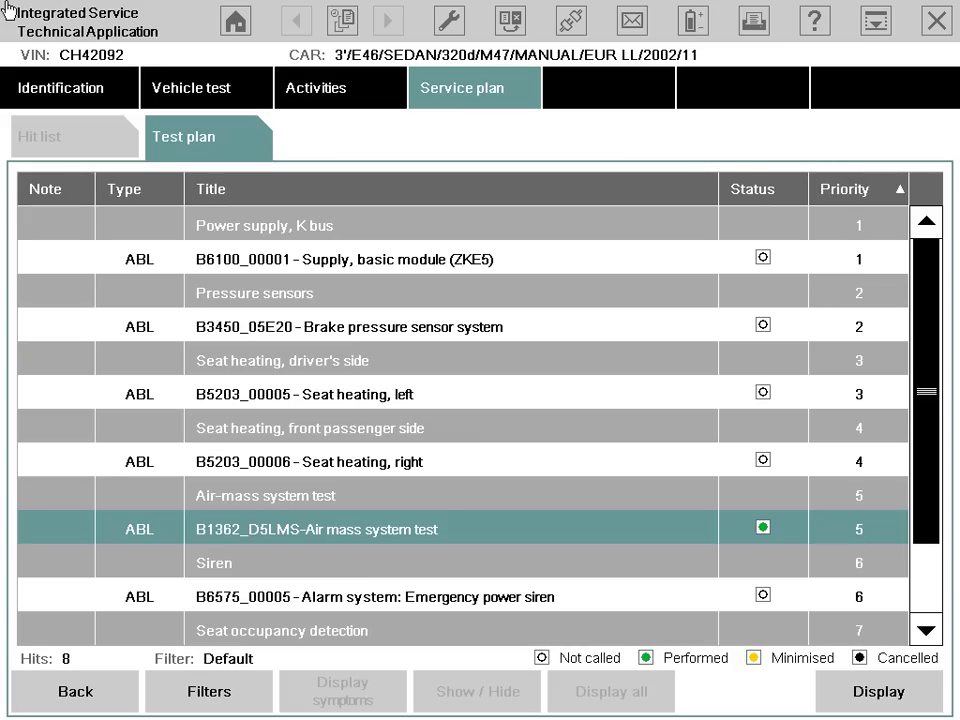
- Return to the control unit tree and open the diagnostic query in the DDE control unit functions
key("Return")
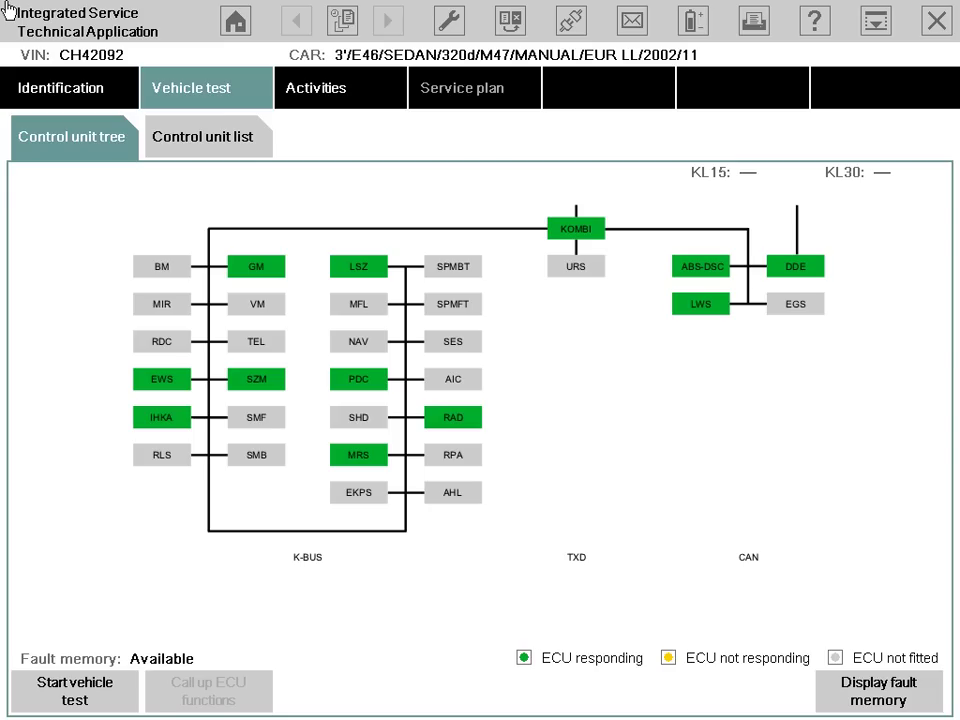
left_click(796, 266)
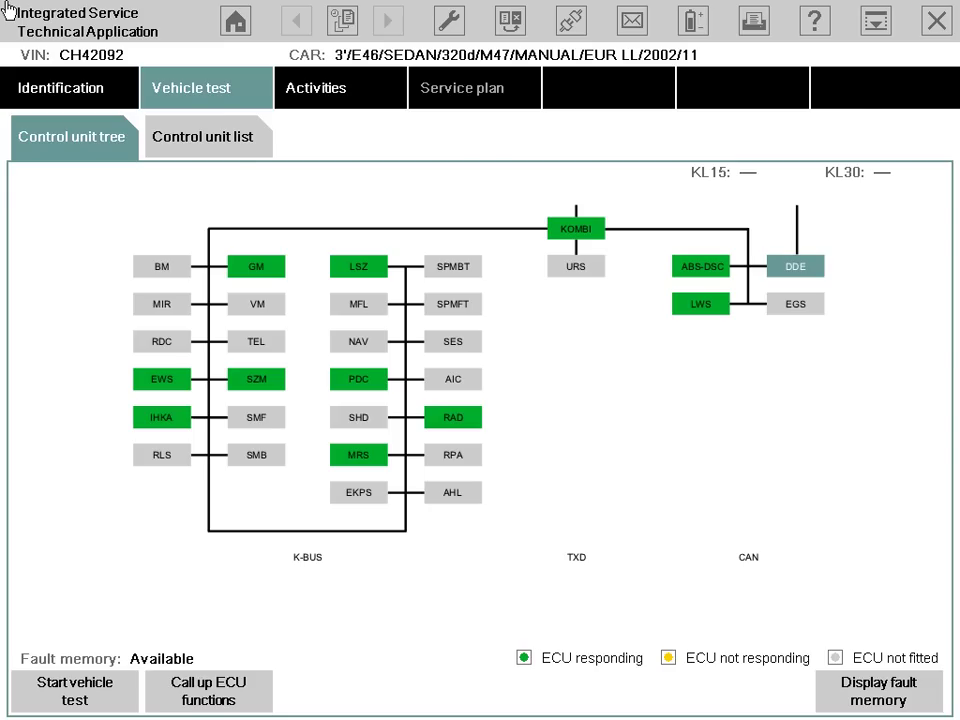
key("Return")
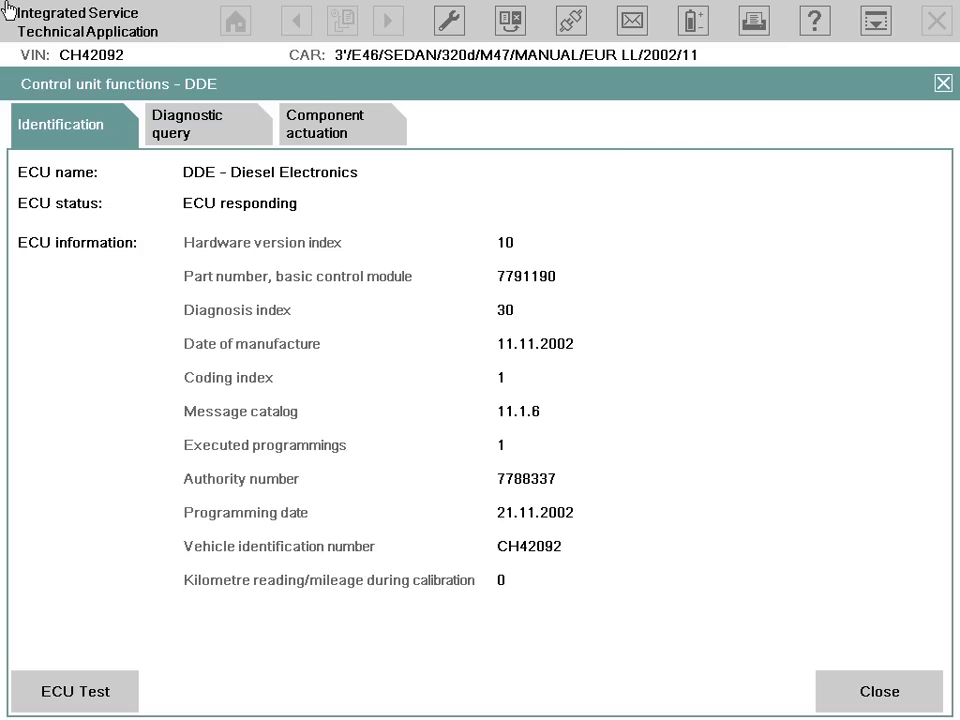
left_click(208, 125)
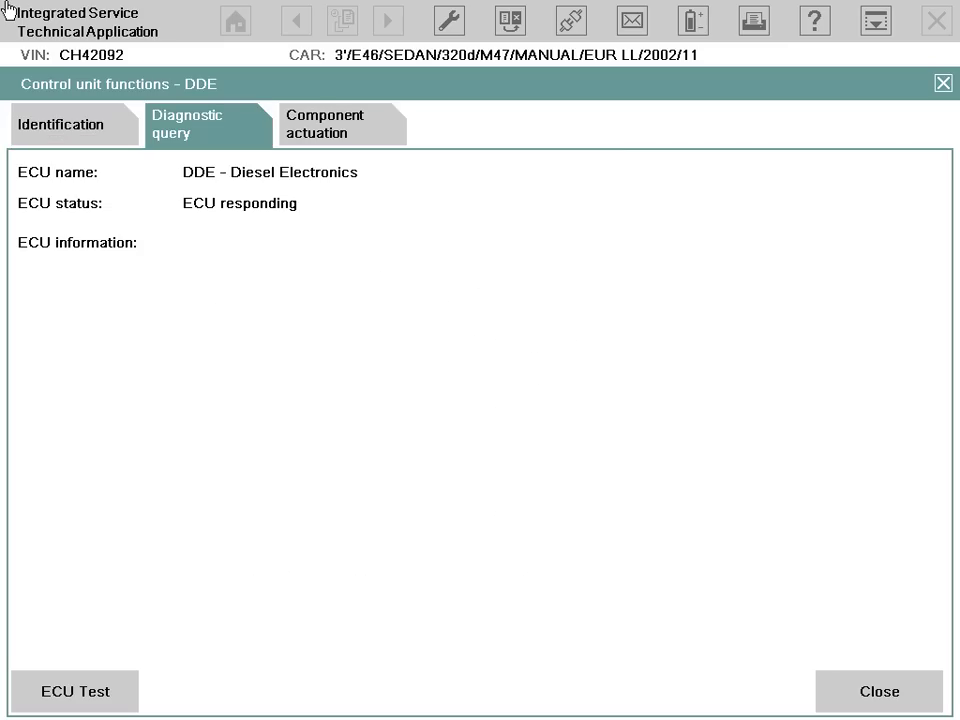
- Select all DDE diagnostic functions except brake-light test switch, clutch switch and data status for the query
left_click(88, 214)
left_click(80, 247)
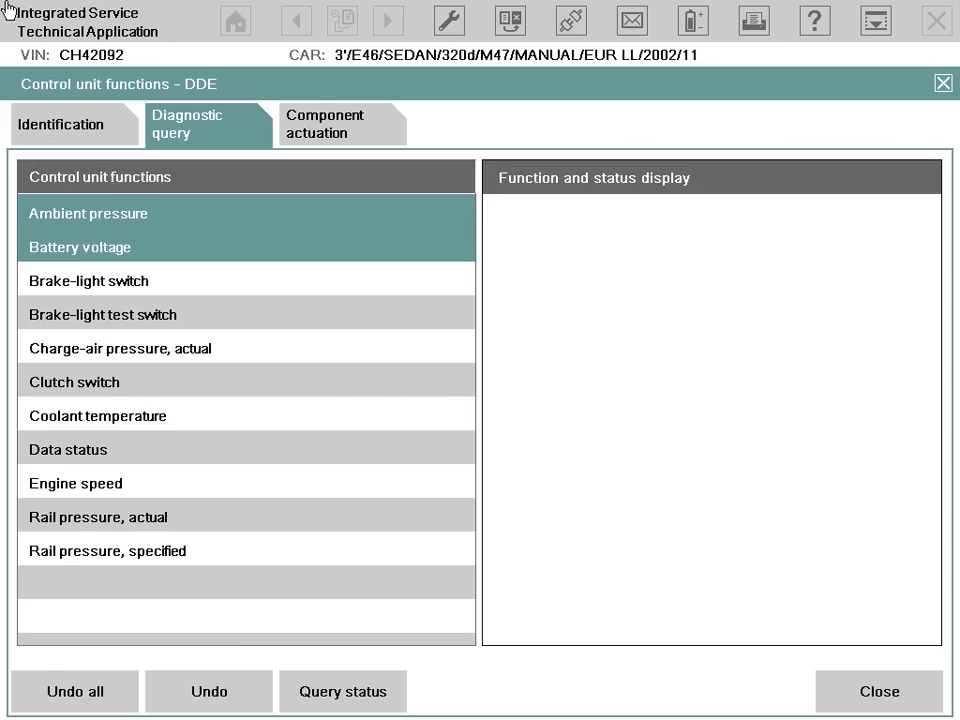
key("shift+Down")
left_click(120, 348)
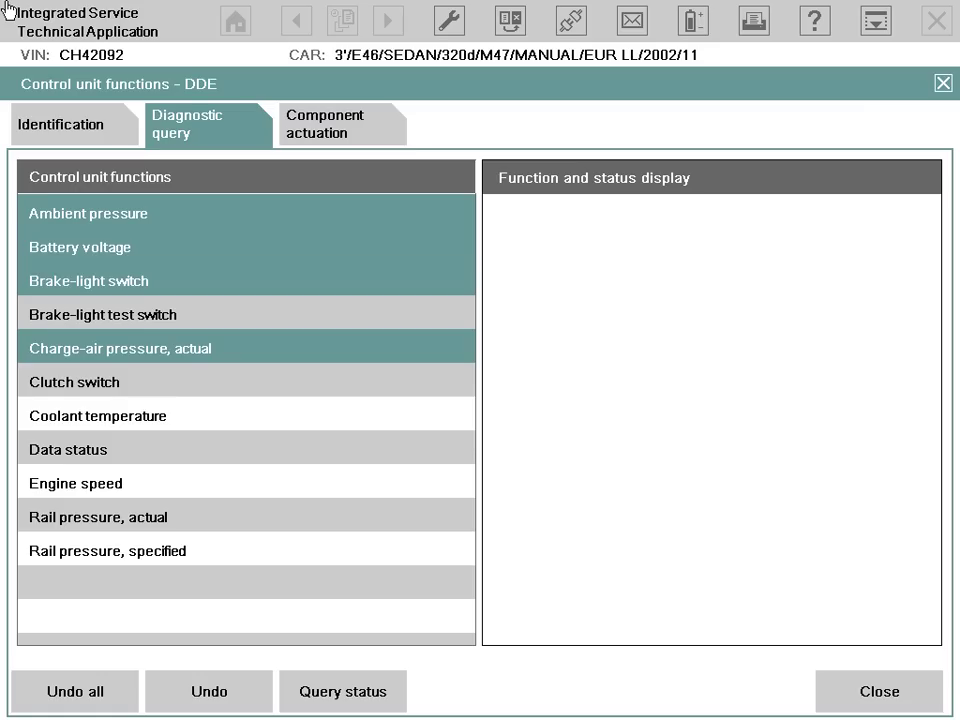
key("ctrl+Down")
key("ctrl+Down")
key("ctrl+space")
key("ctrl+Down")
key("ctrl+Down")
key("ctrl+space")
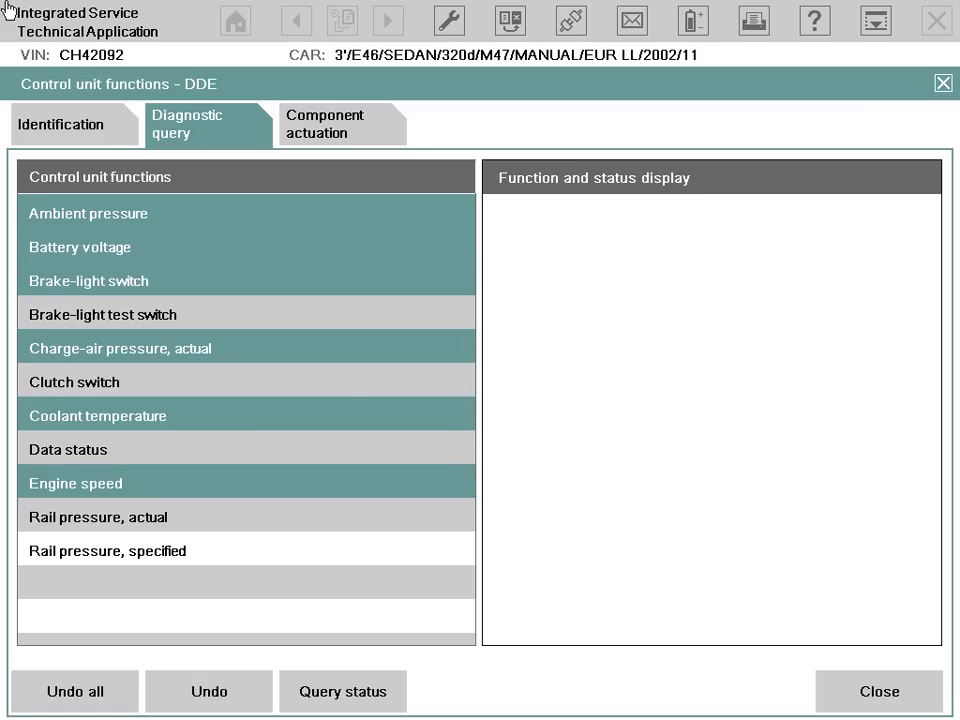
key("shift+Down")
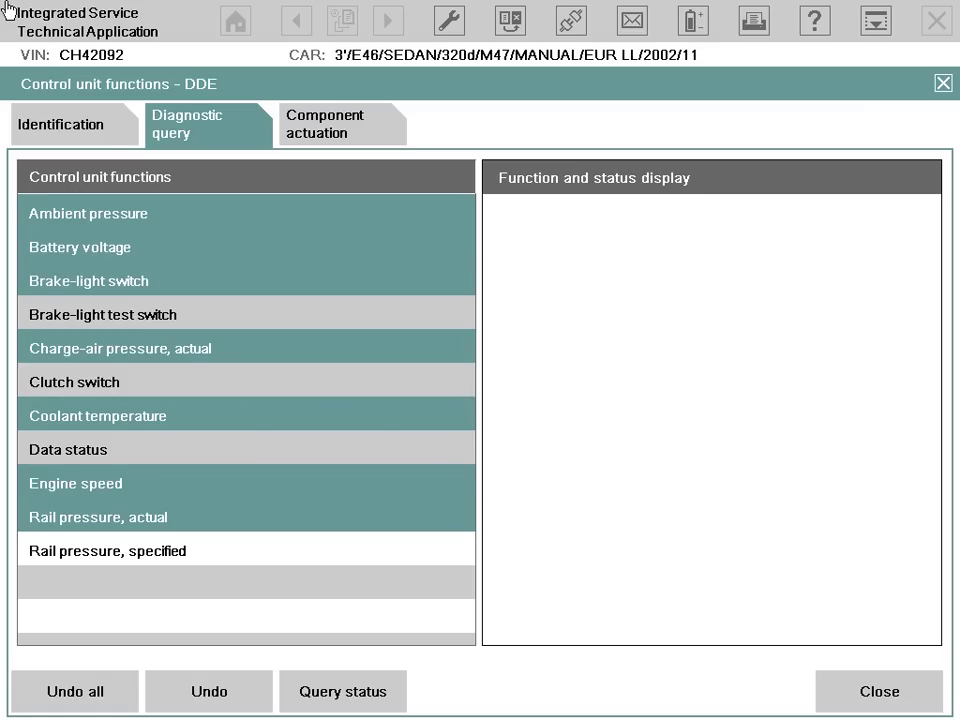
key("shift+Down")
- Query the live status of the selected DDE functions and stop the query after reading the values
key("Return")
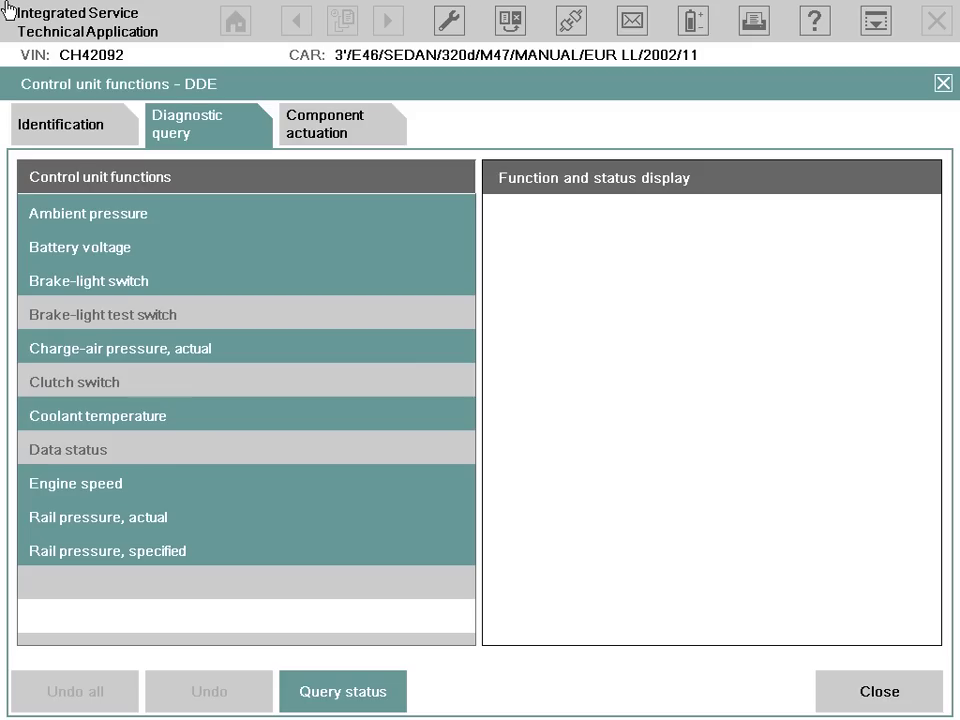
key("Return")
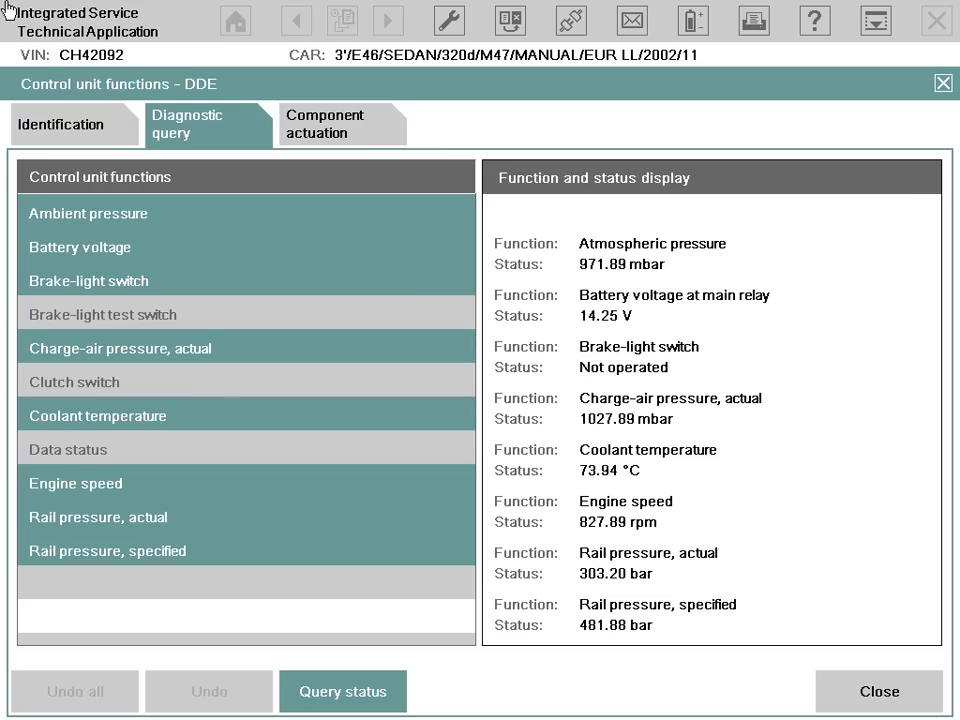
key("Return")
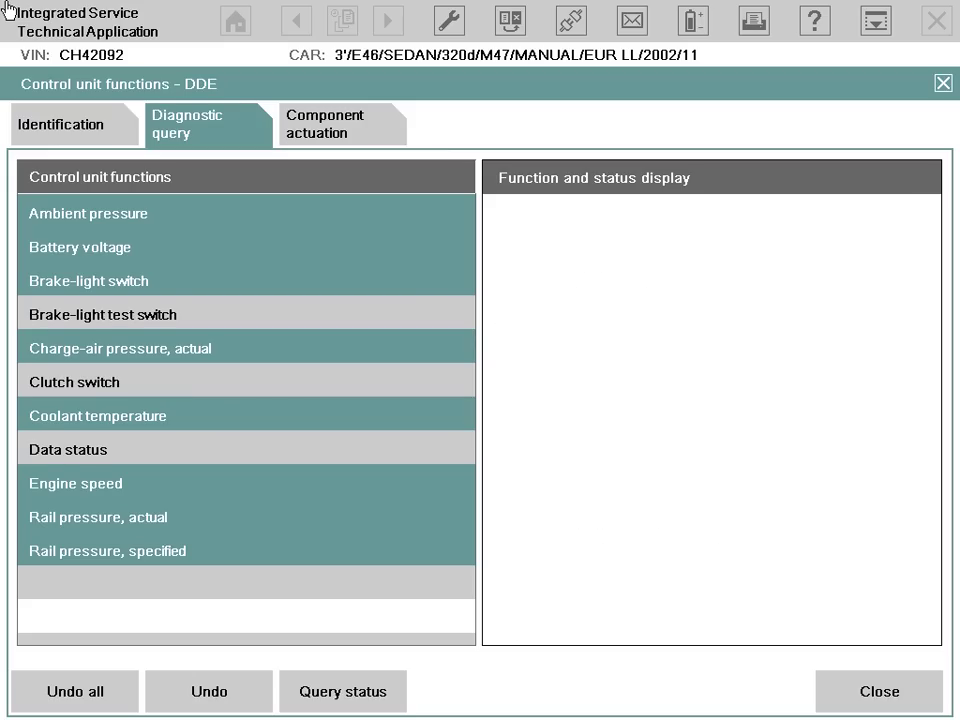
- View the DDE component actuation functions, return to the diagnostic query and close the control unit functions
key("ctrl+Tab")
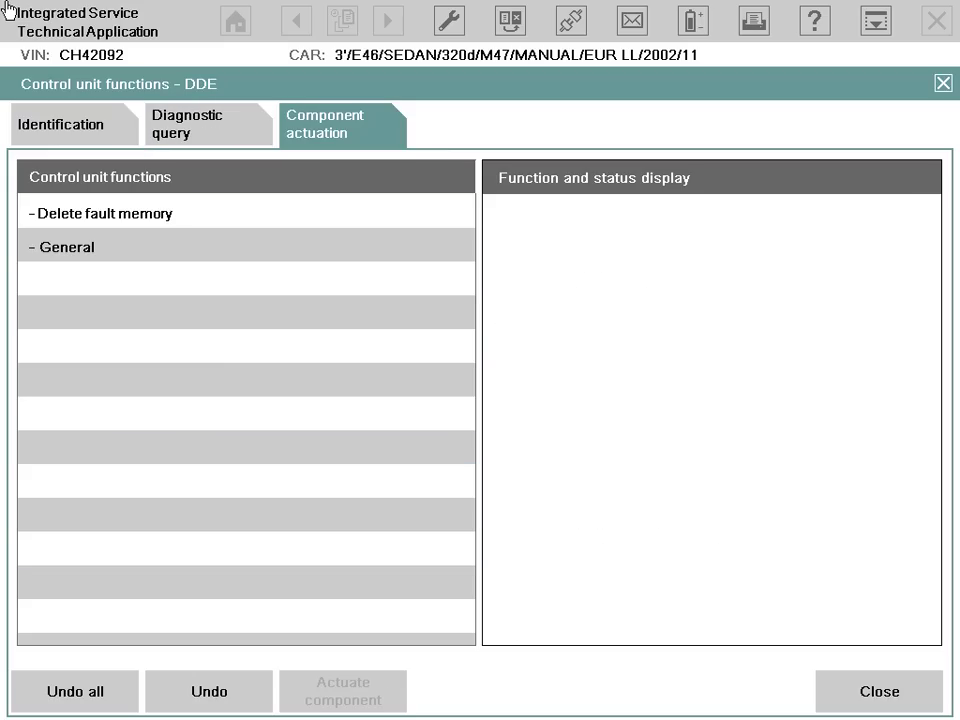
key("ctrl+shift+Tab")
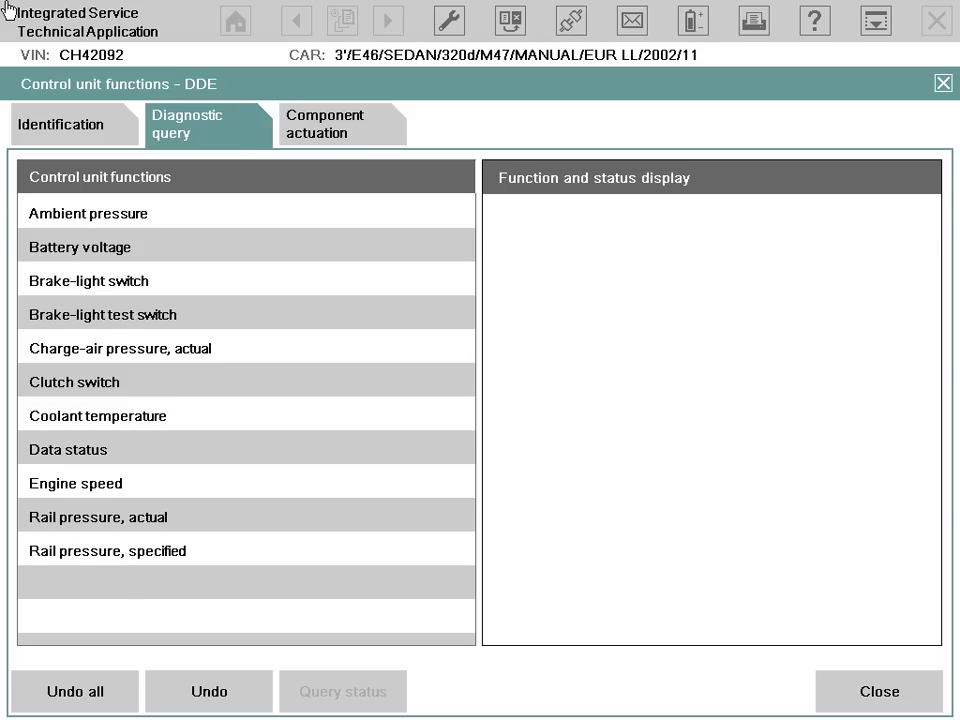
key("Escape")
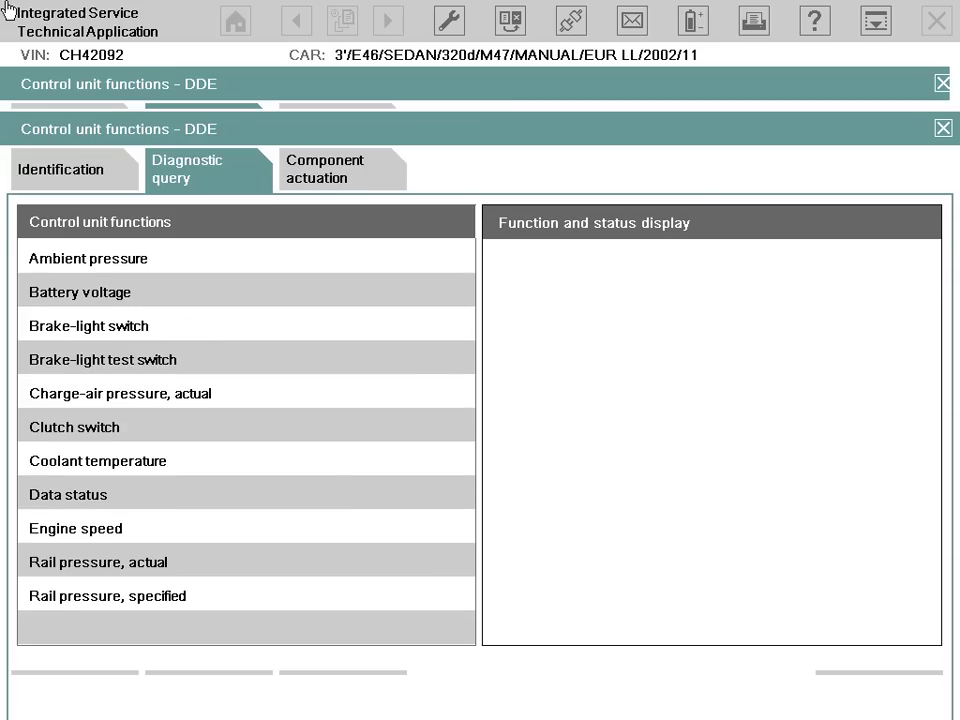
key("Escape")
- Search the function structure for Drive, Diesel Electronics DDE5.0, DDE control unit, Ambient-pressure sensor
key("ctrl+Tab")
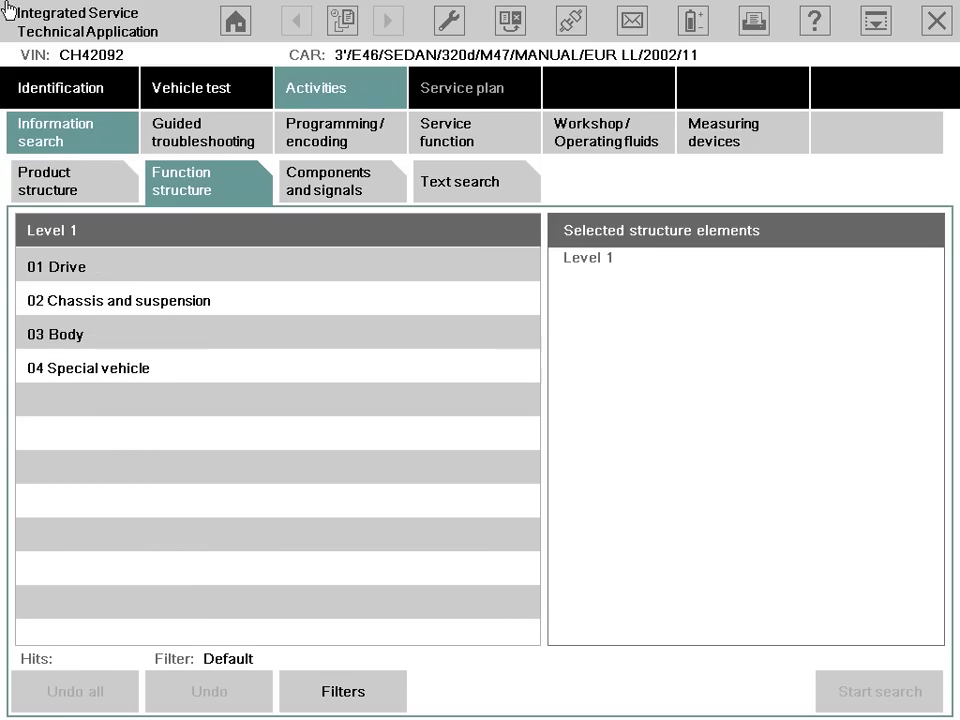
left_click(56, 267)
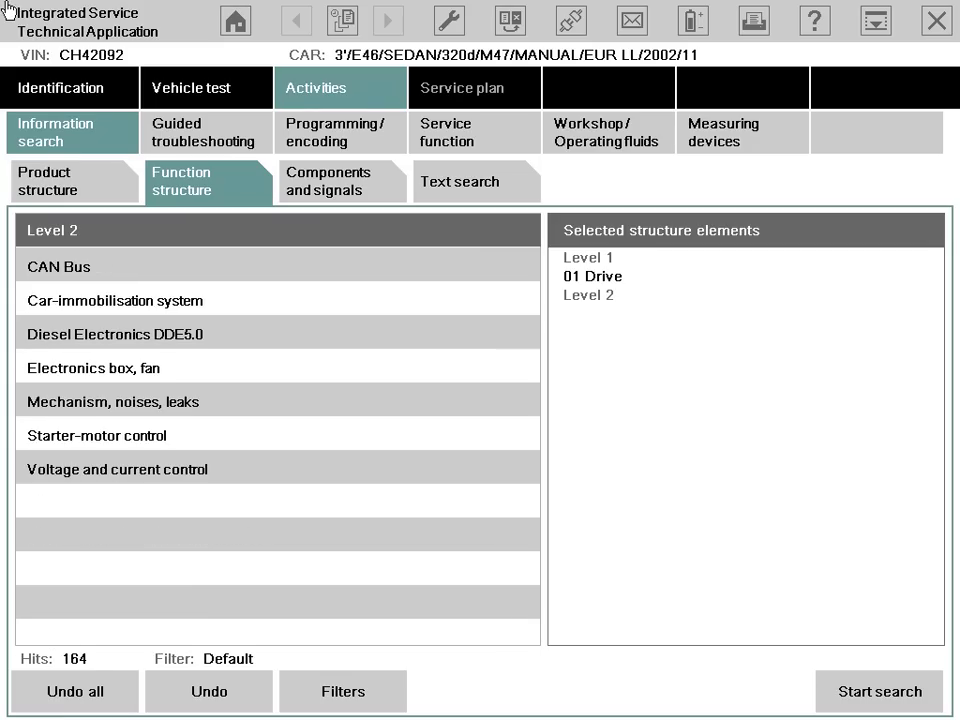
left_click(115, 333)
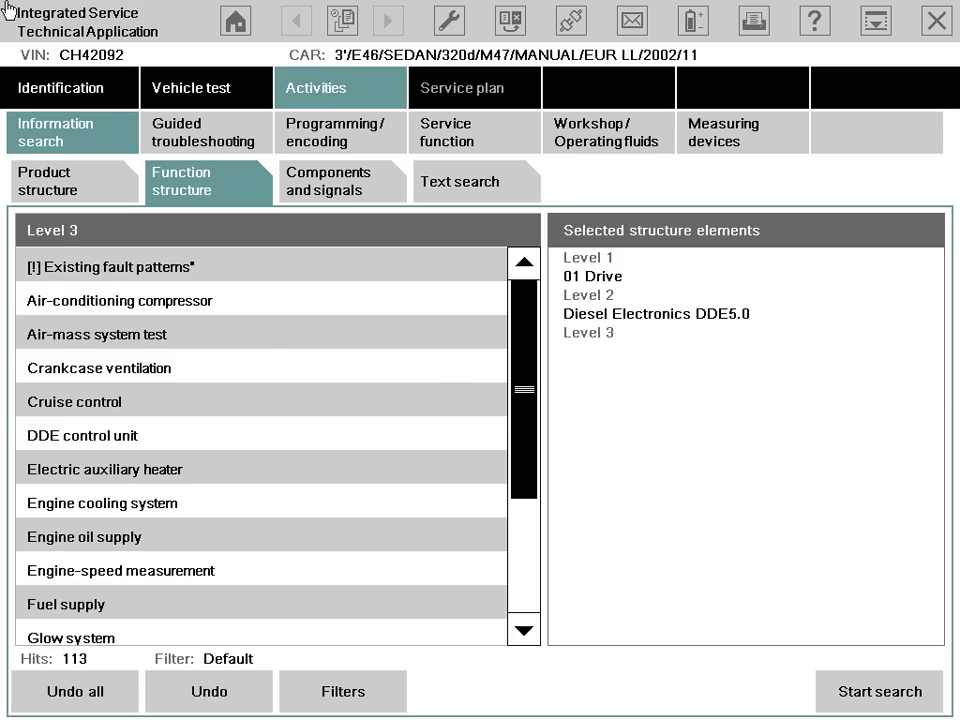
left_click(83, 436)
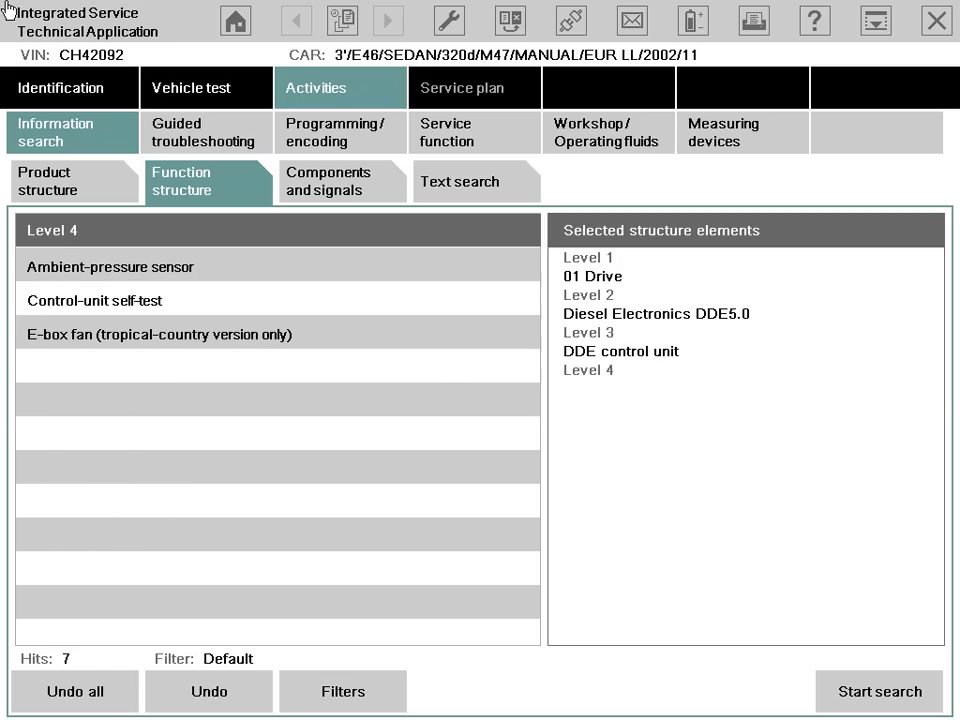
left_click(110, 267)
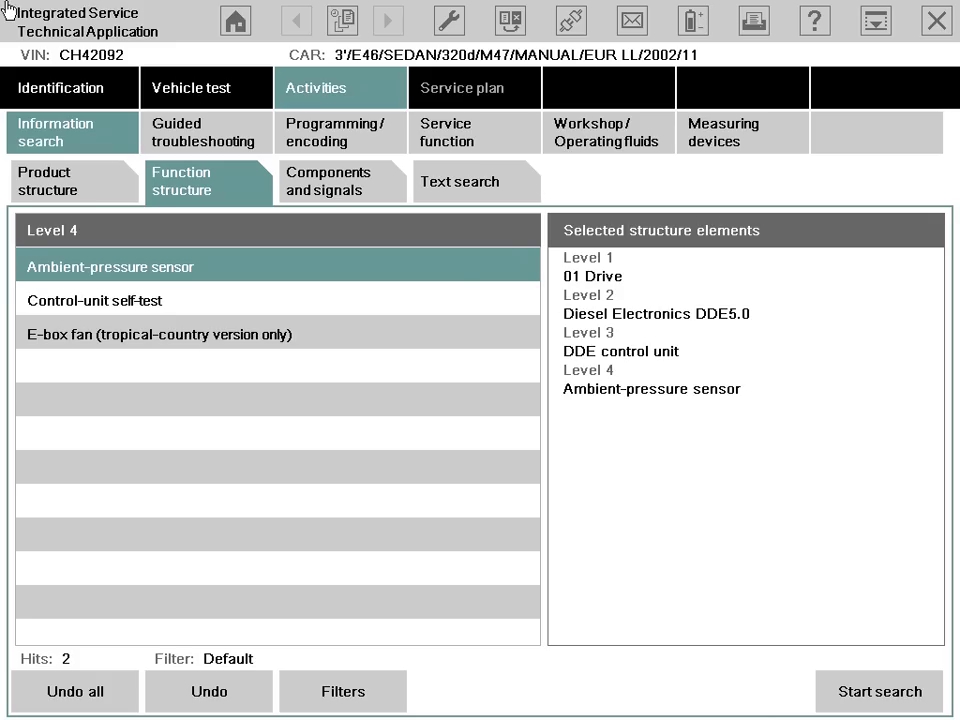
left_click(880, 692)
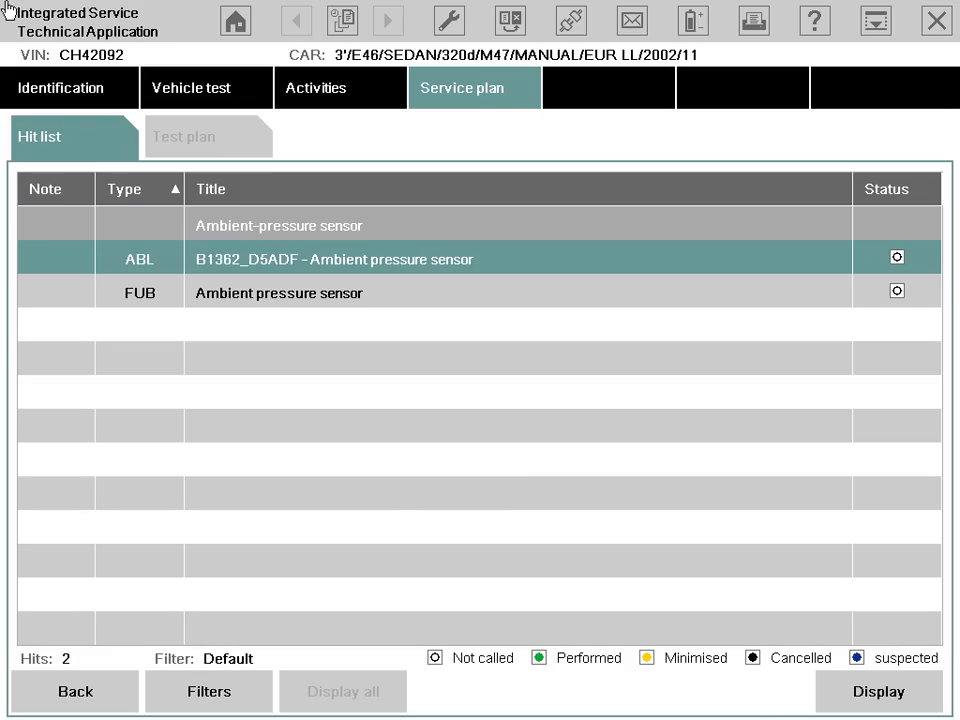
- Run the B1362_D5ADF ambient pressure sensor test module, answer Yes to the setpoint question, finish it and leave the hit list
left_click(879, 692)
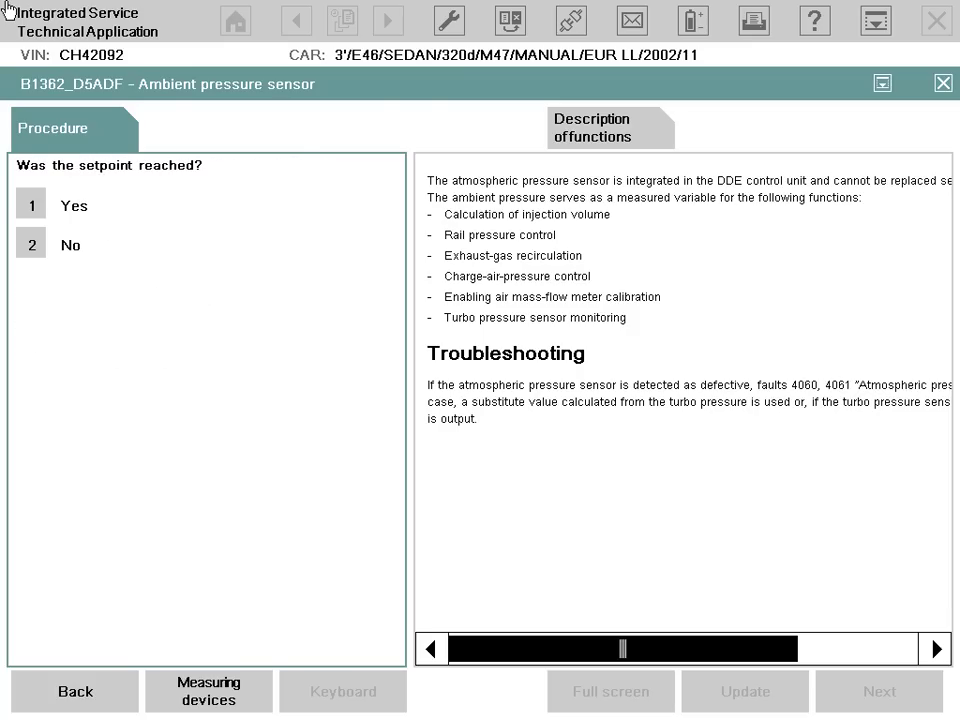
key("1")
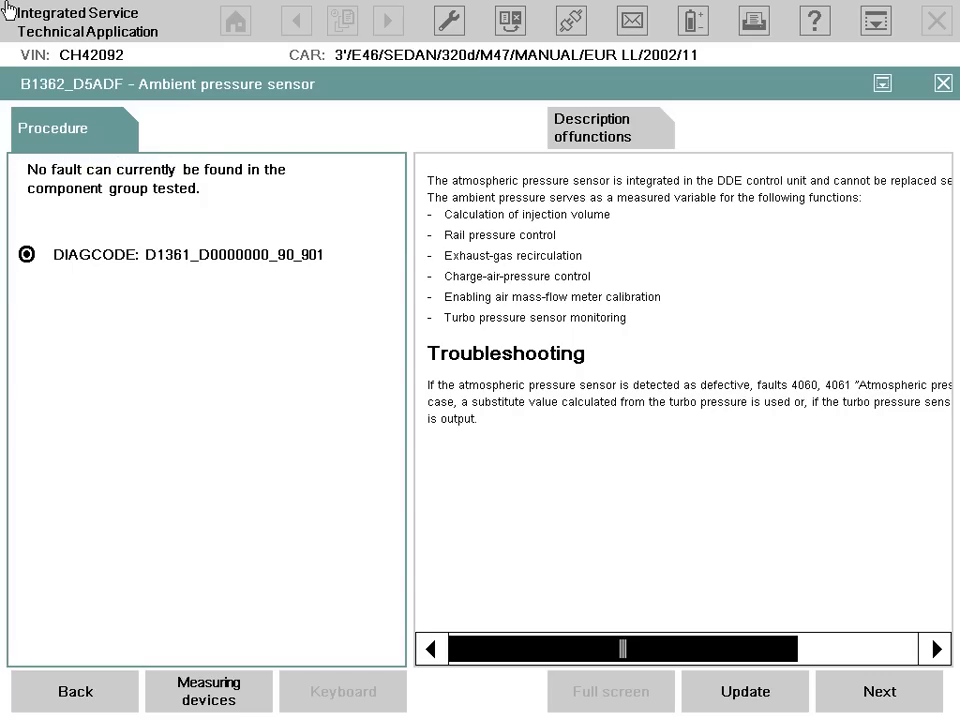
key("Return")
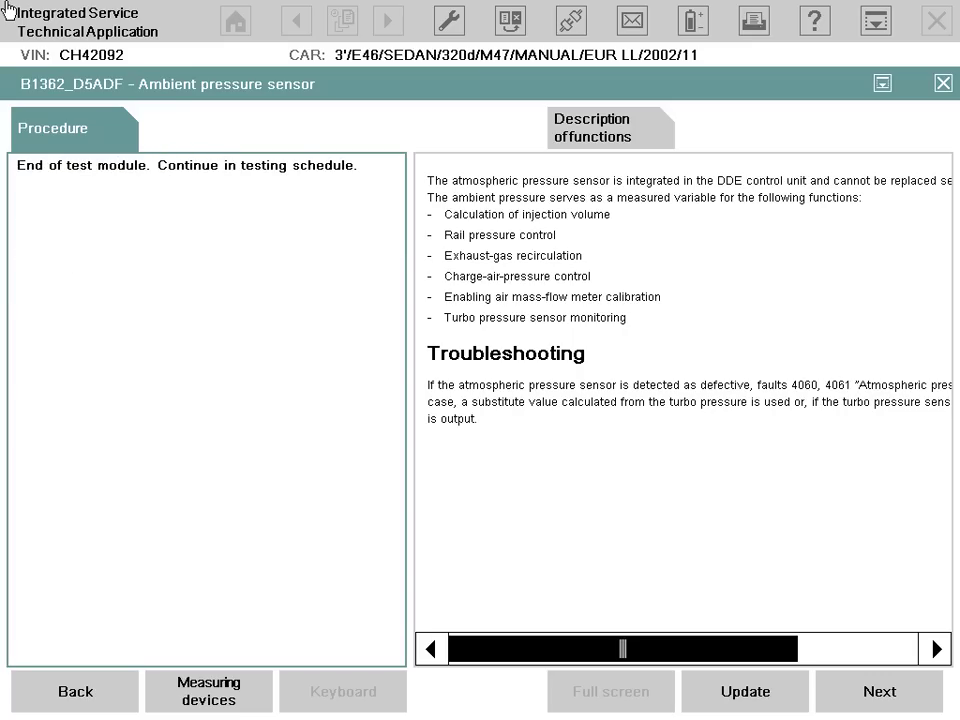
key("Return")
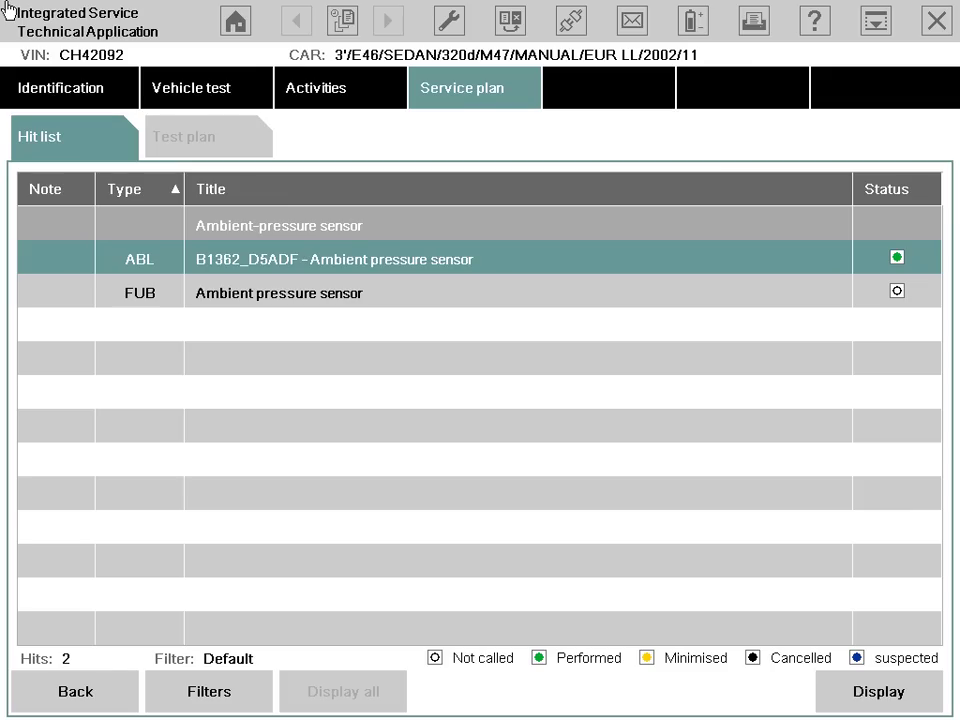
key("Escape")
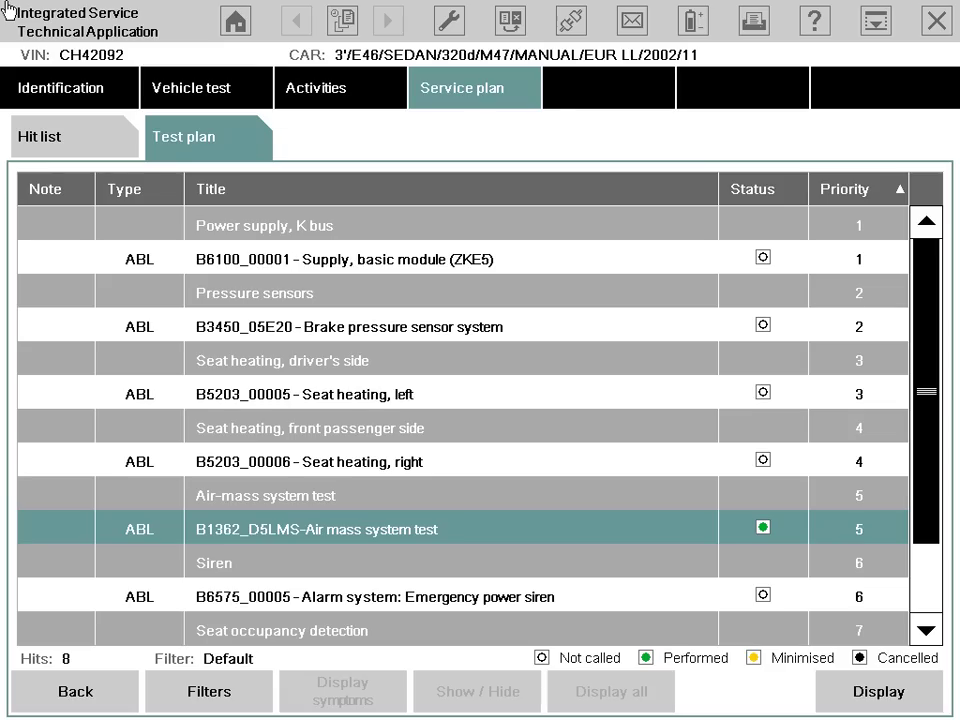
- Start the B5203_00005 Seat heating, left test module from the test plan without connecting an IMIB
left_click(304, 394)
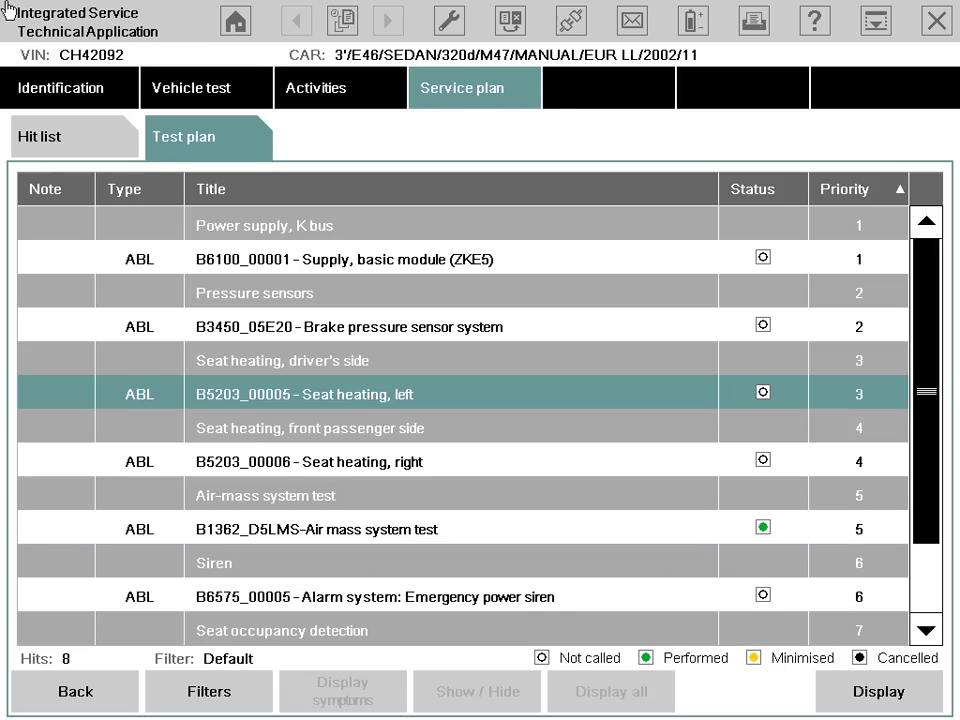
left_click(878, 691)
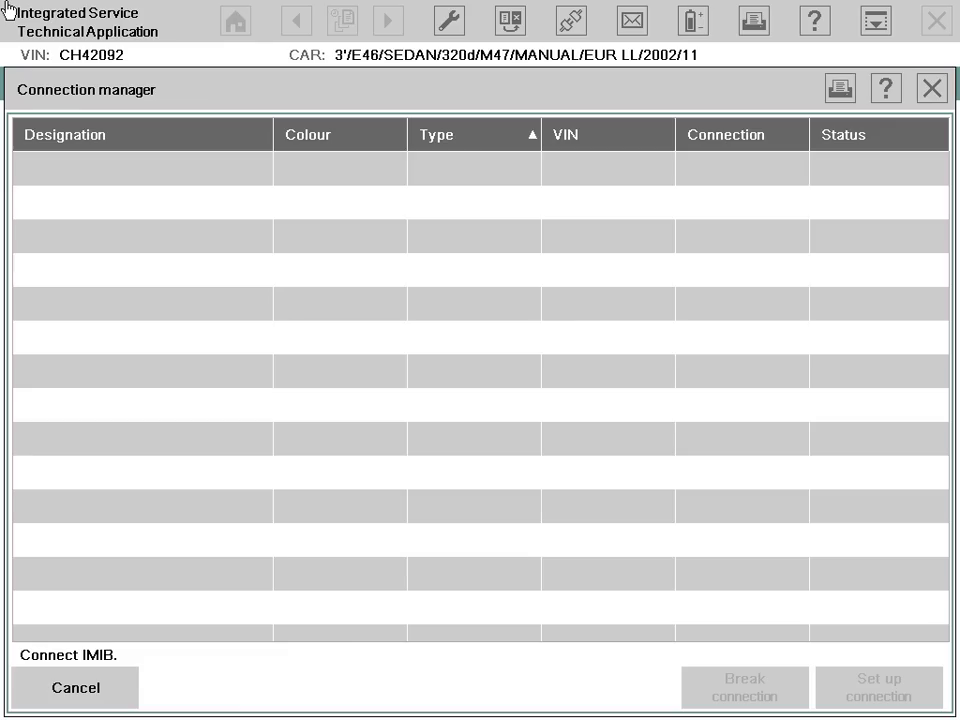
left_click(75, 688)
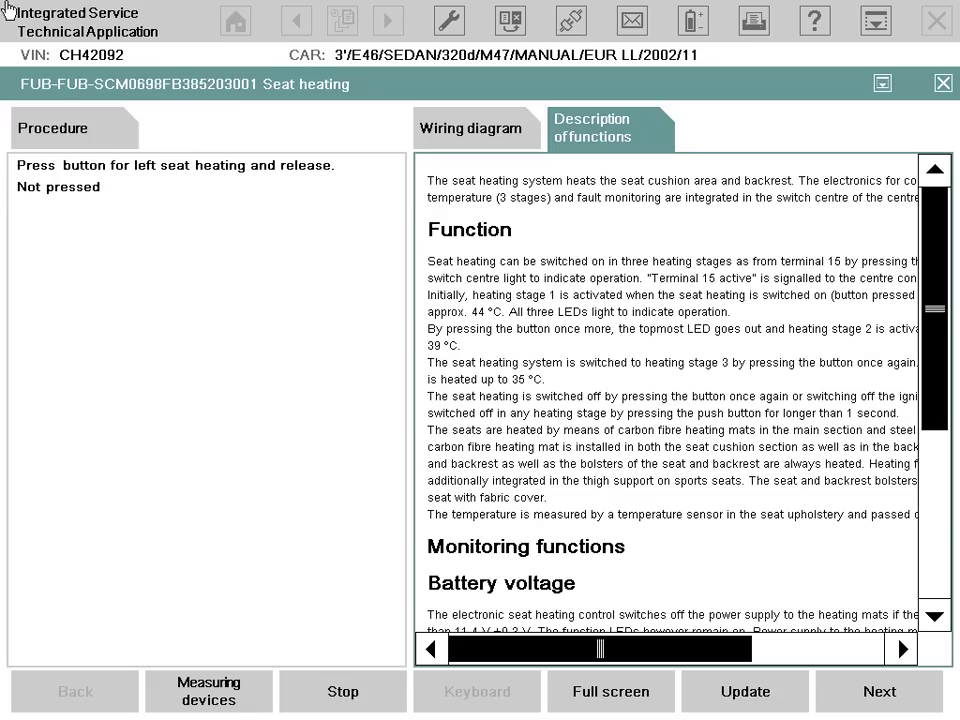
- Read the seat heating function description and examine the driver's seat heating wiring diagram enlarged in full screen
left_click_drag(935, 309, 935, 441)
scroll(8, 10, "down", 2)
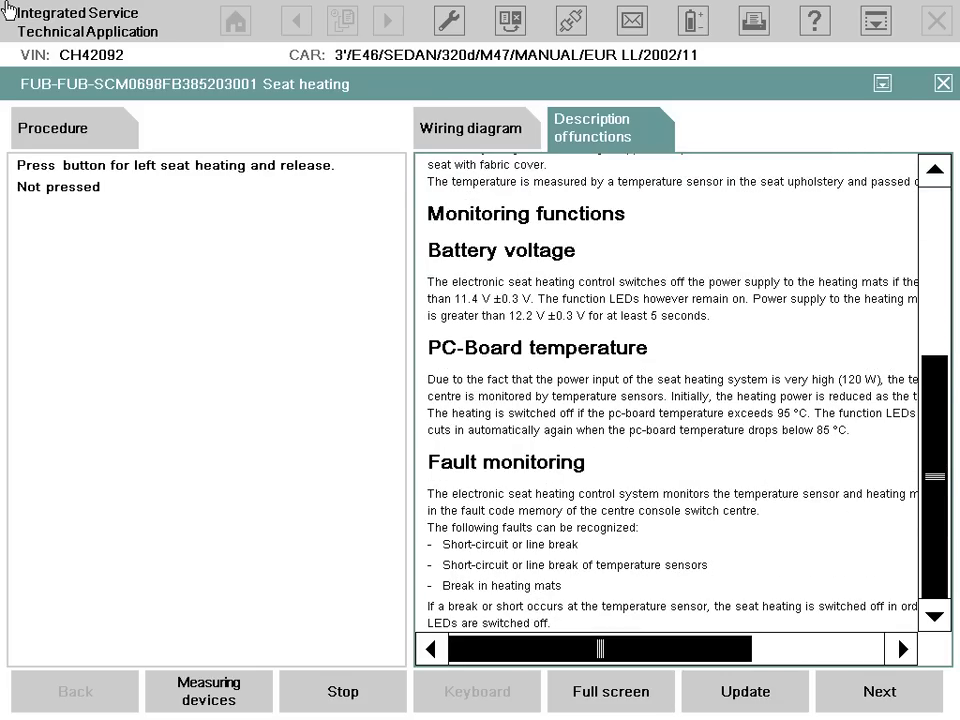
left_click(476, 129)
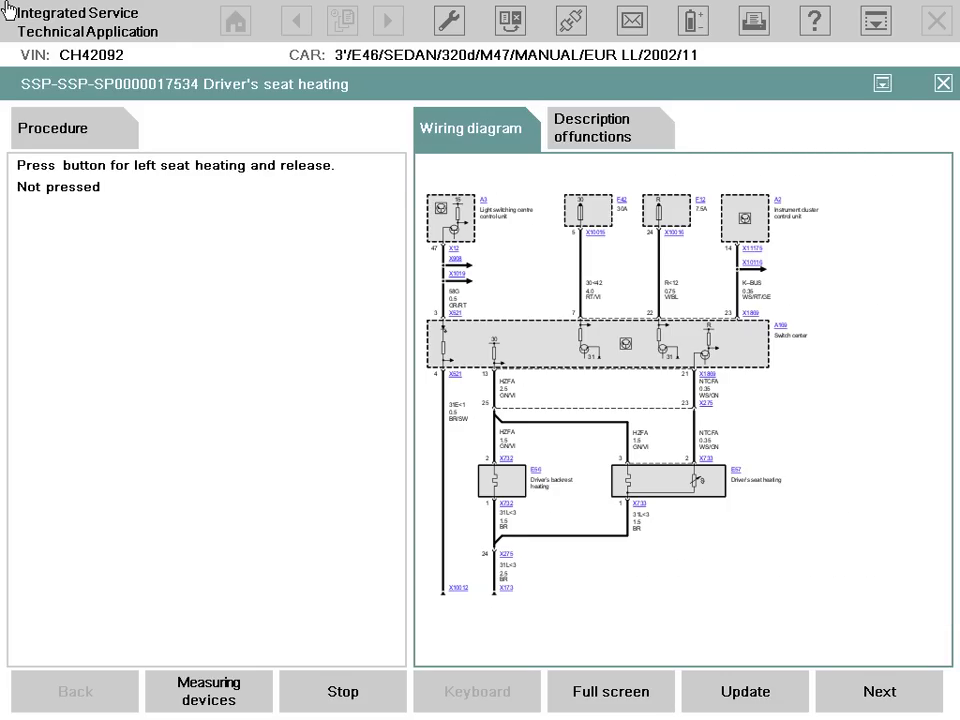
left_click(611, 692)
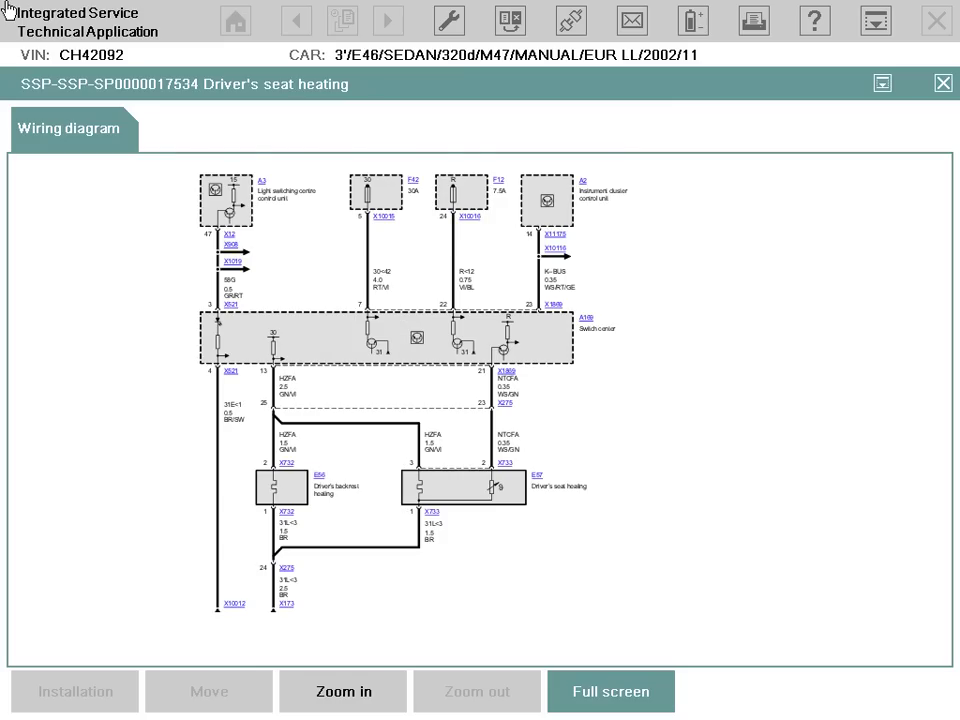
left_click(344, 692)
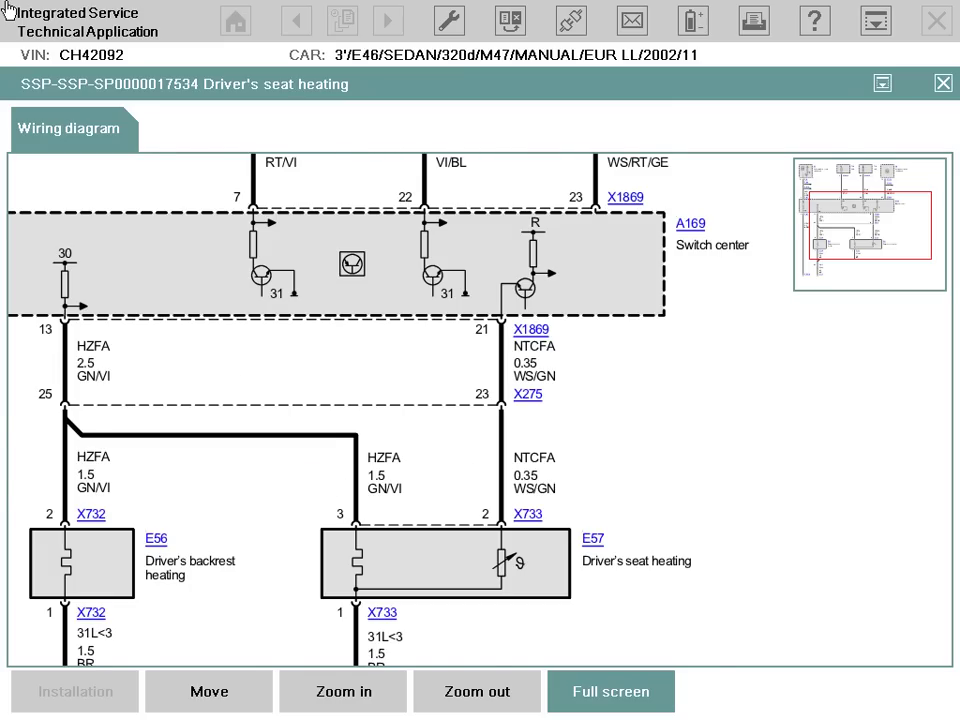
left_click(344, 692)
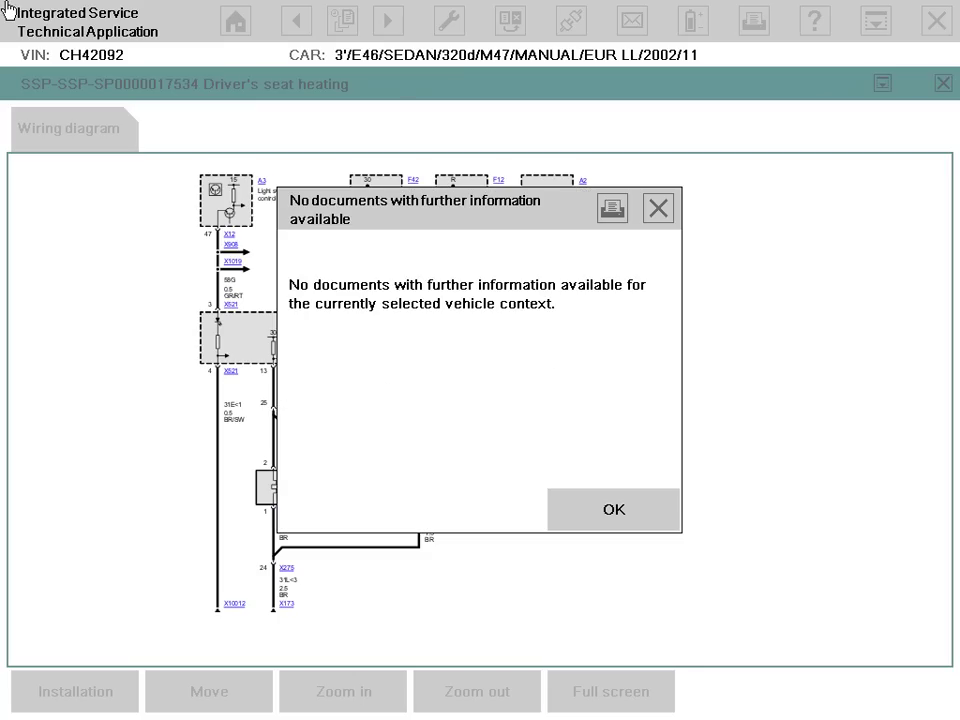
- Look up the installation locations of connectors such as X10015 in the driver's seat heating wiring diagram and return to the procedure
key("Return")
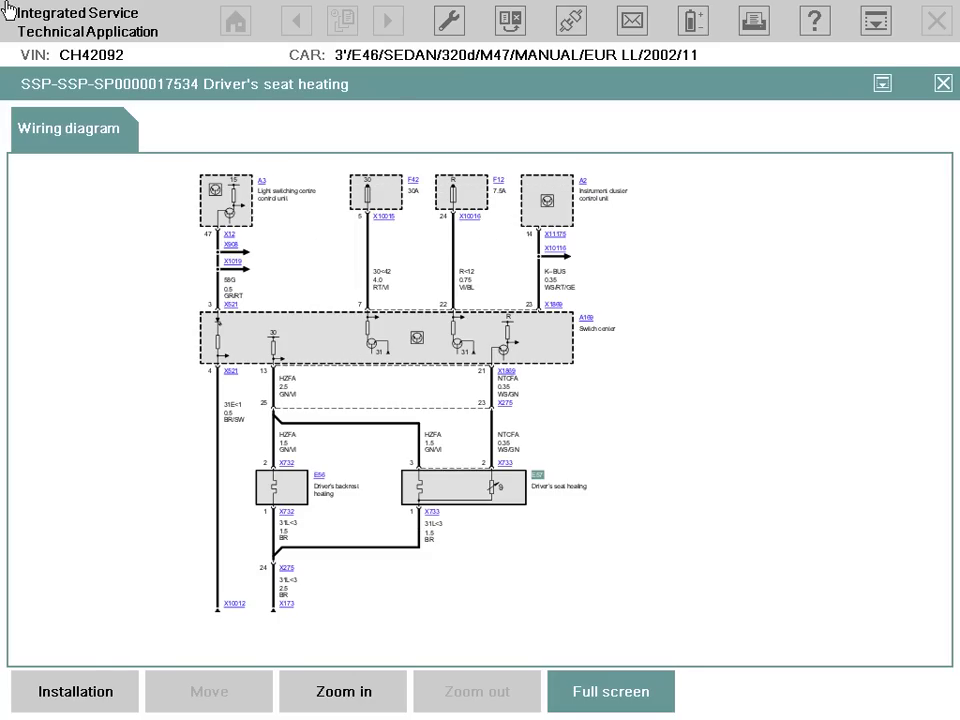
left_click(505, 462)
left_click(613, 509)
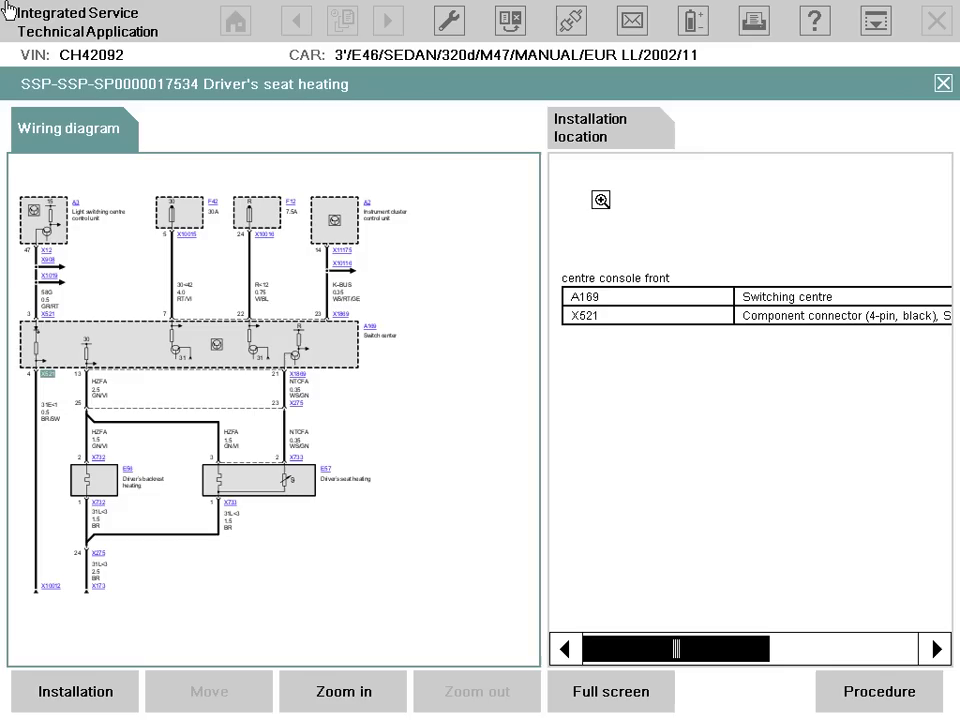
left_click(187, 234)
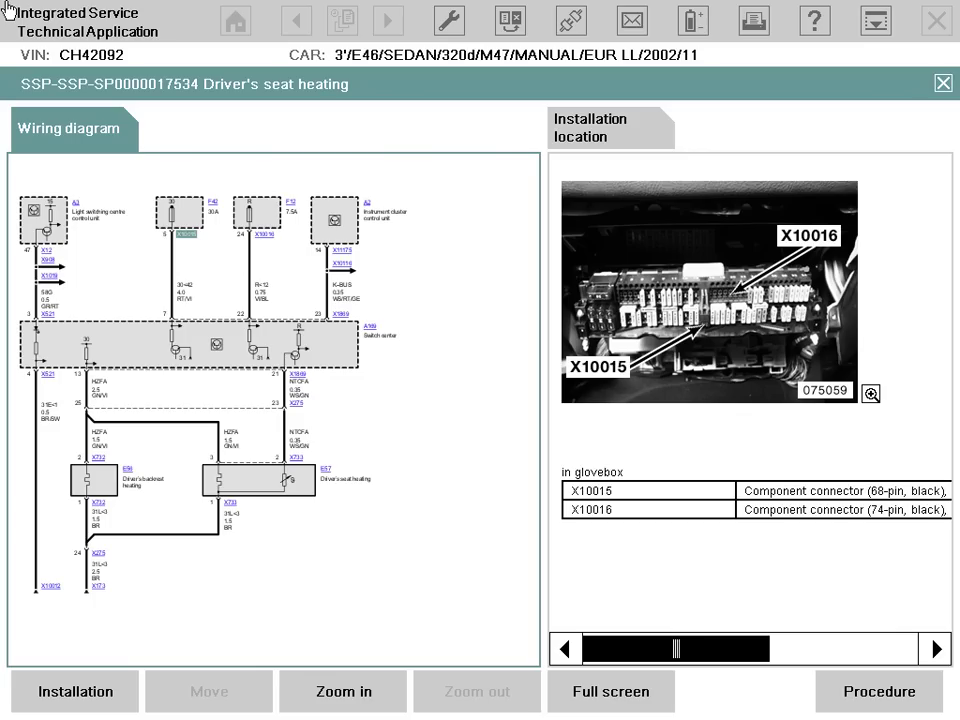
left_click(879, 691)
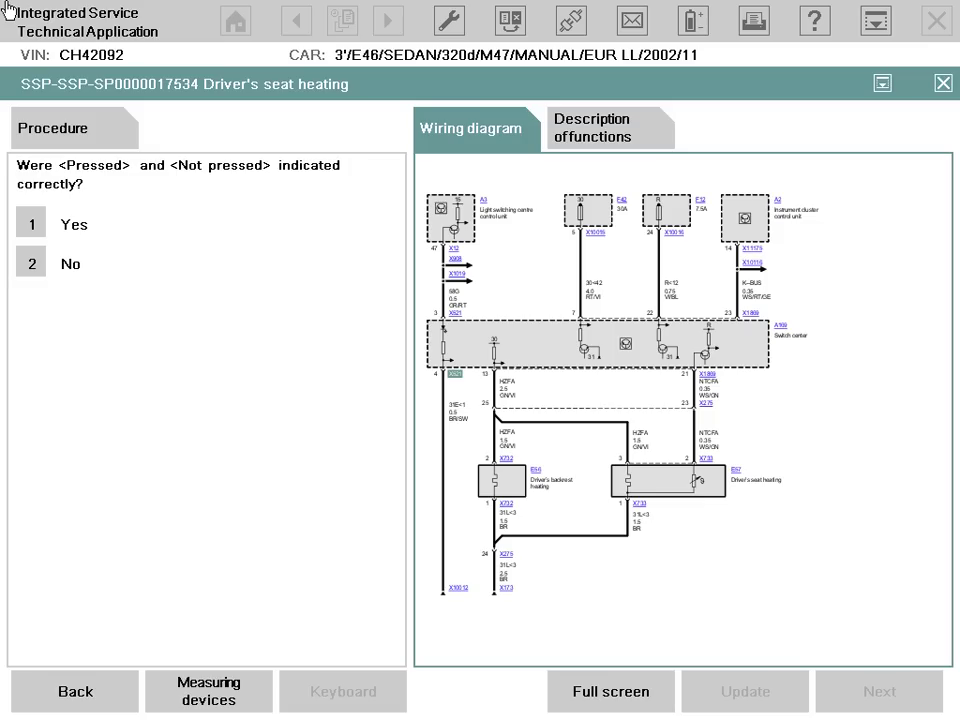
- Complete the left seat heating test, answering Yes to the button indication and the terminal 30 fuse check
left_click(31, 223)
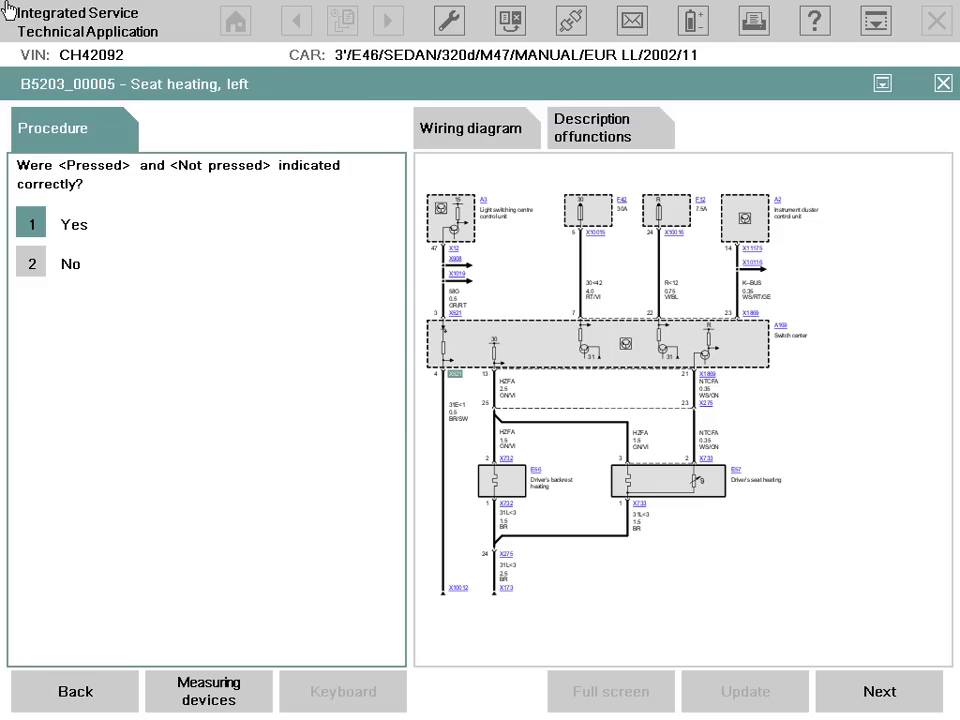
left_click(879, 691)
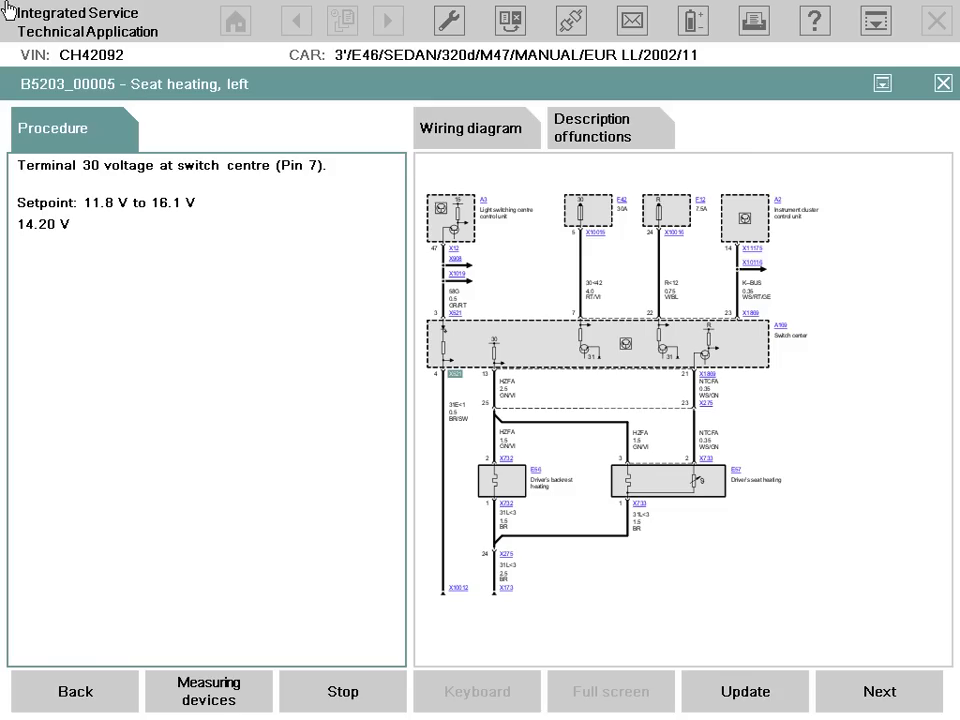
key("Return")
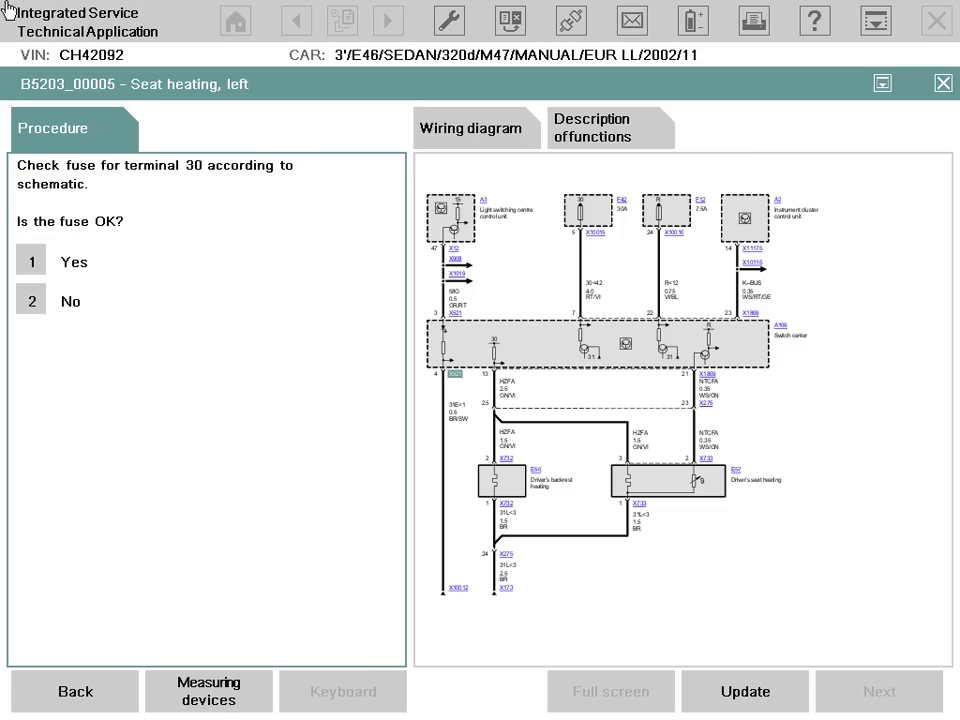
key("1")
key("Return")
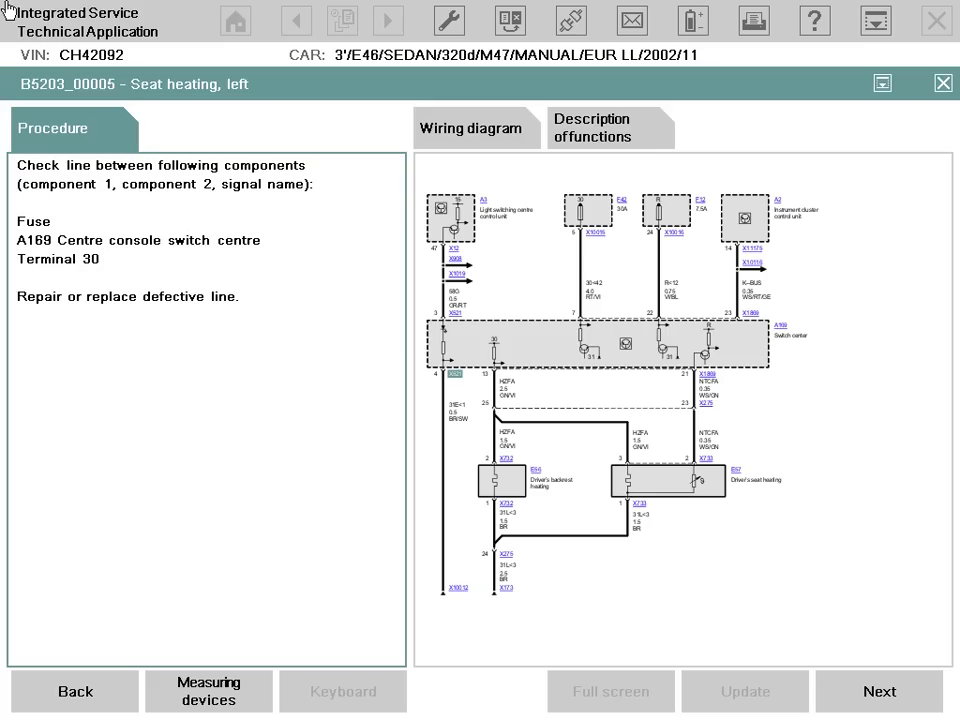
key("Return")
key("Return")
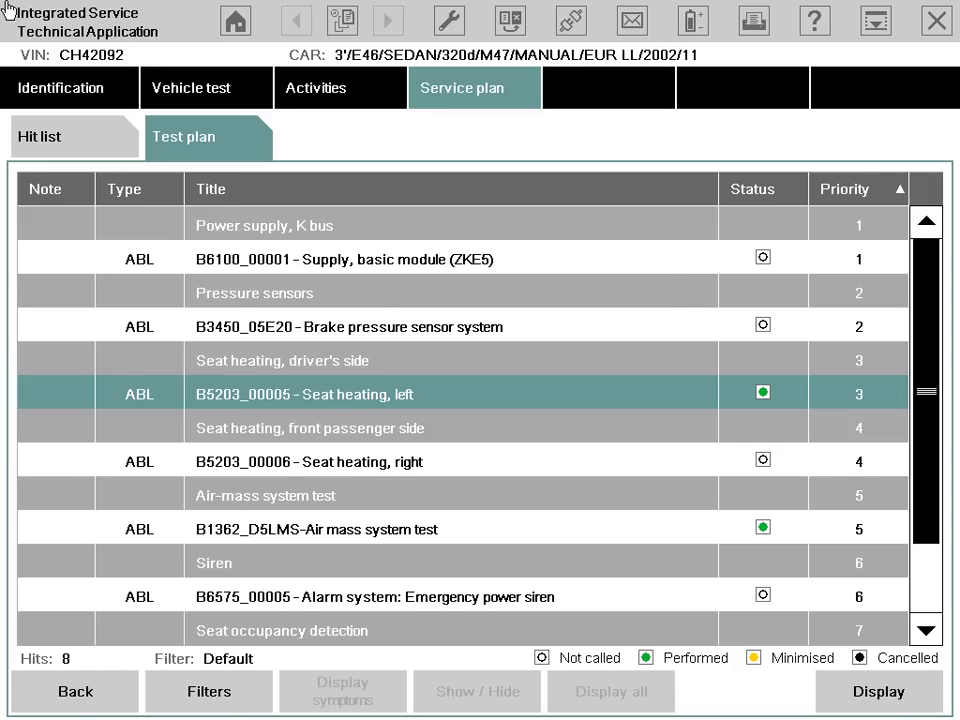
- Delete all fault memory entries in the vehicle and acknowledge the instruction to switch the ignition off and on
key("Return")
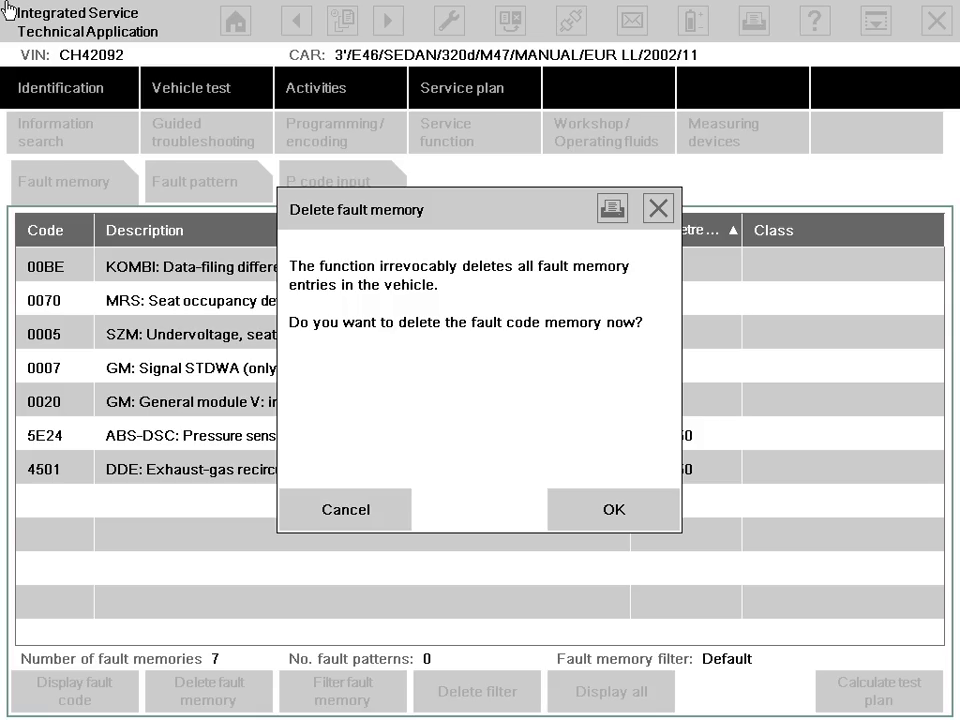
key("Return")
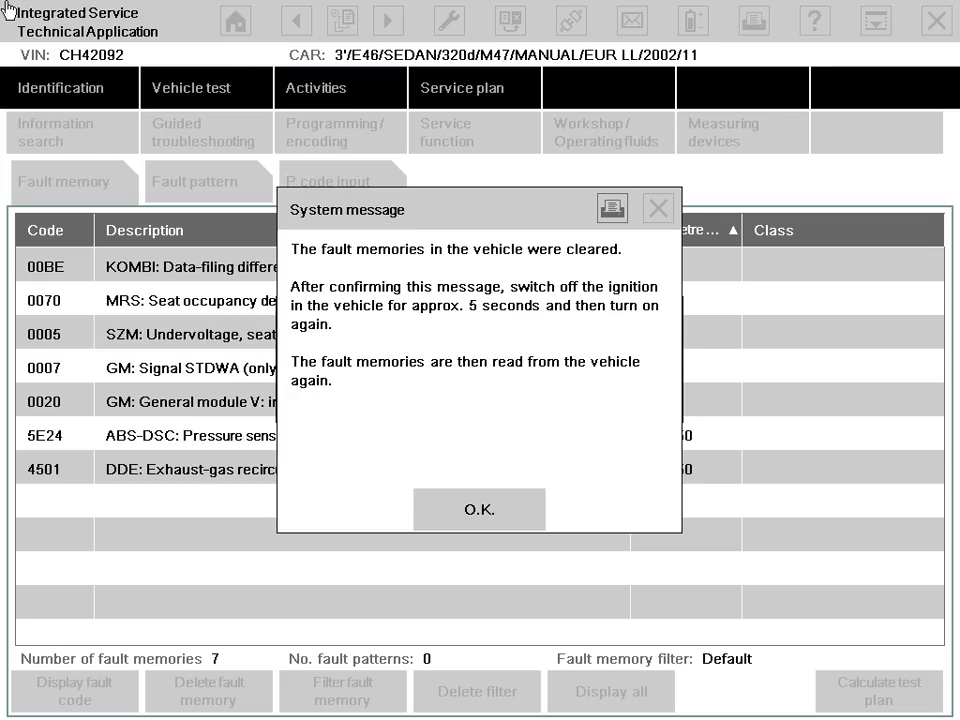
key("Return")
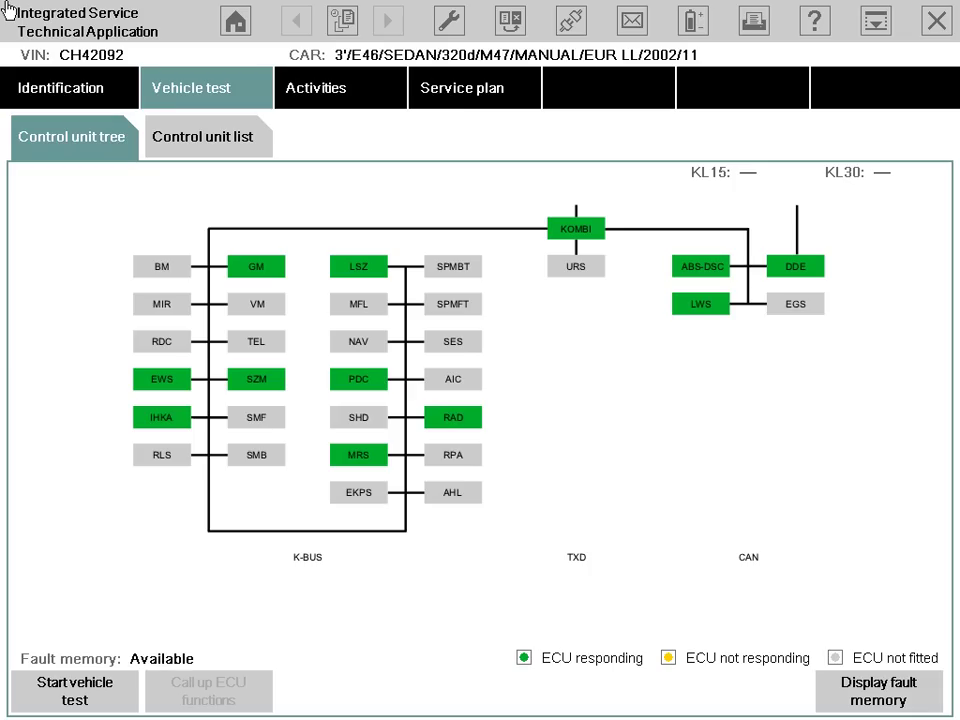
- Open the dialog for closing the operation or application
left_click(937, 20)
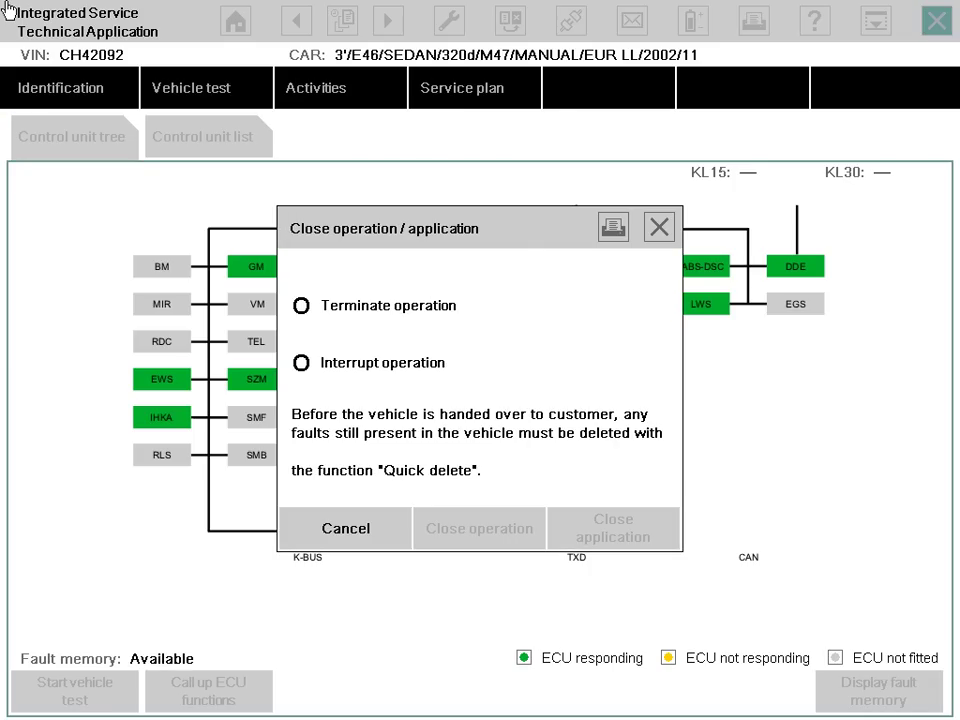